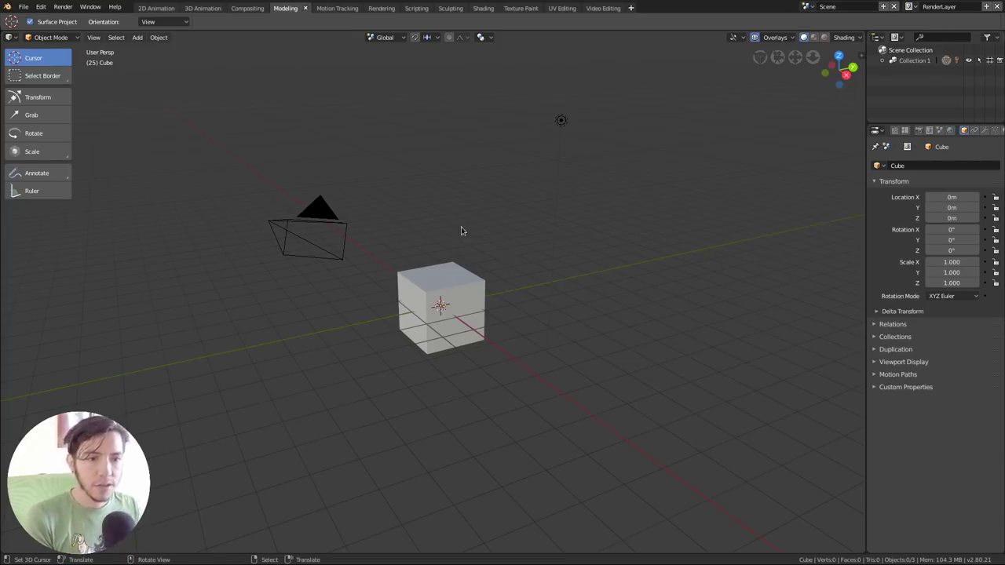
Step: Open wasp_bot.blend and orbit the view to see the sci-fi bust from below
key("F4")
left_click(363, 189)
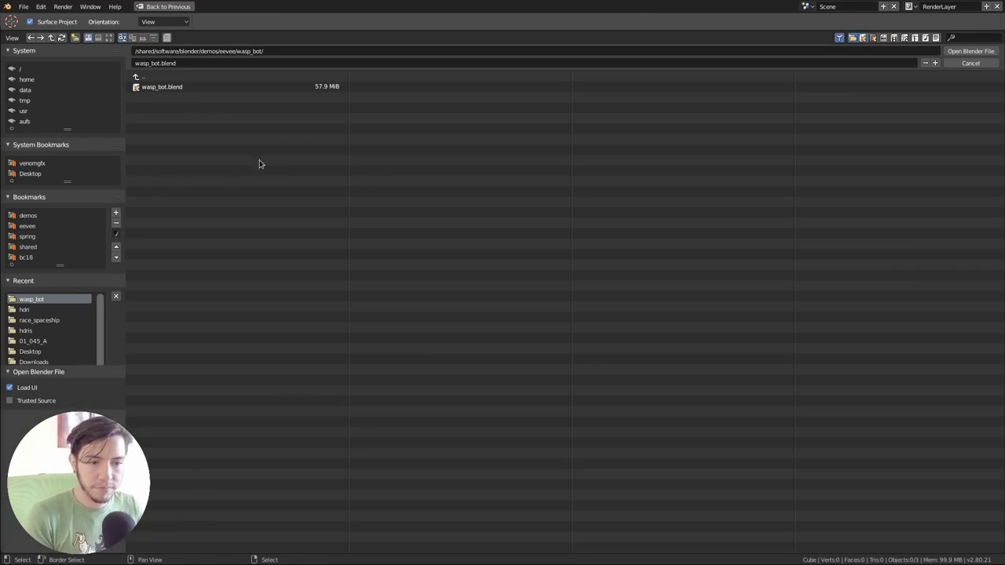
left_click(189, 88)
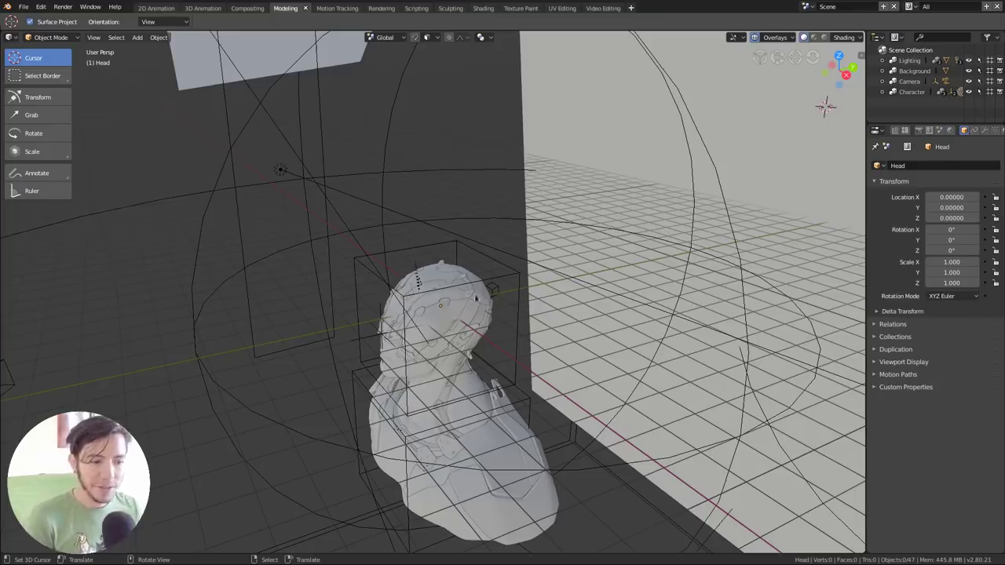
mouse_move(585, 307)
middle_mouse_down()
mouse_move(557, 303)
mouse_move(597, 287)
mouse_move(462, 217)
middle_mouse_up()
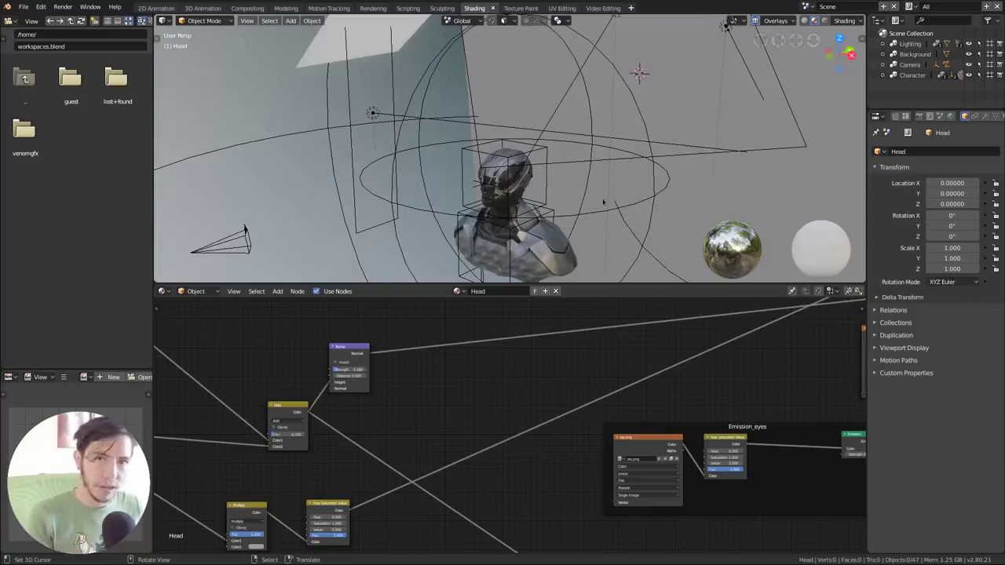
Step: Orbit and zoom onto the bust's head and enlarge the viewport over the node editor
middle_click_drag(618, 229, 593, 196)
scroll(597, 196, "up", 3)
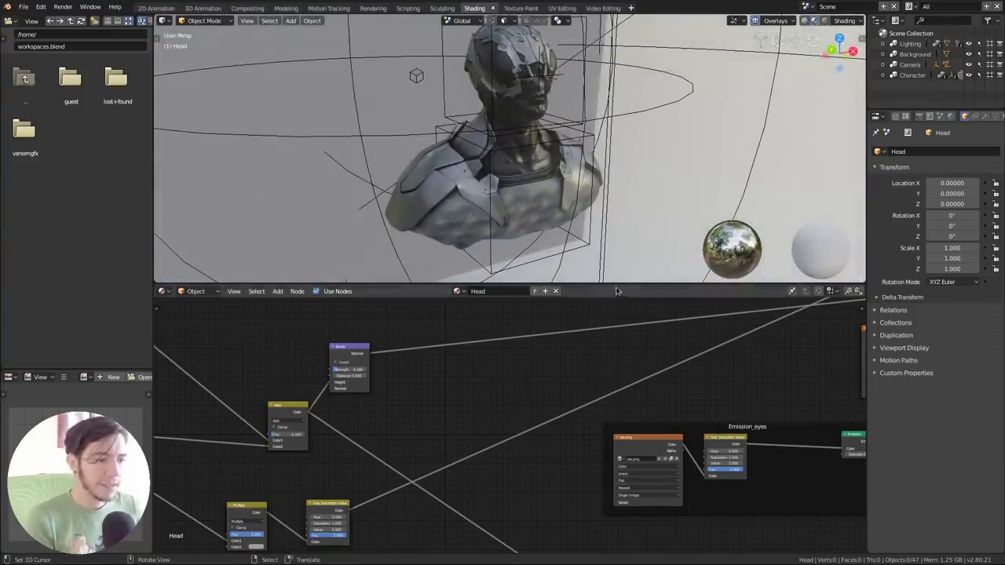
left_click_drag(619, 286, 614, 474)
scroll(530, 273, "up", 2)
Step: Bring the bust to a frontal eye-level view and hide the viewport overlays
middle_click_drag(562, 203, 563, 213)
scroll(562, 213, "up", 2)
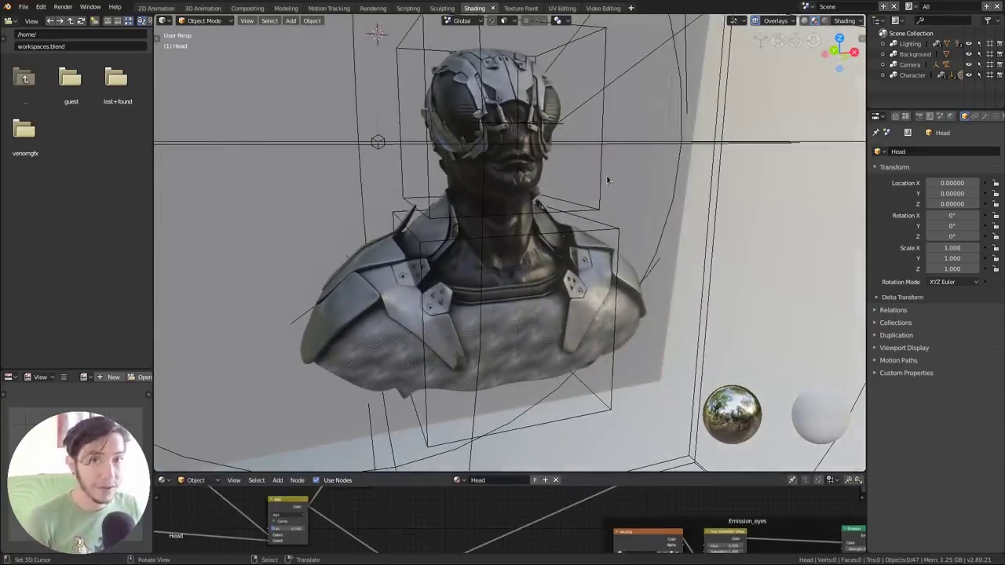
left_click(849, 22)
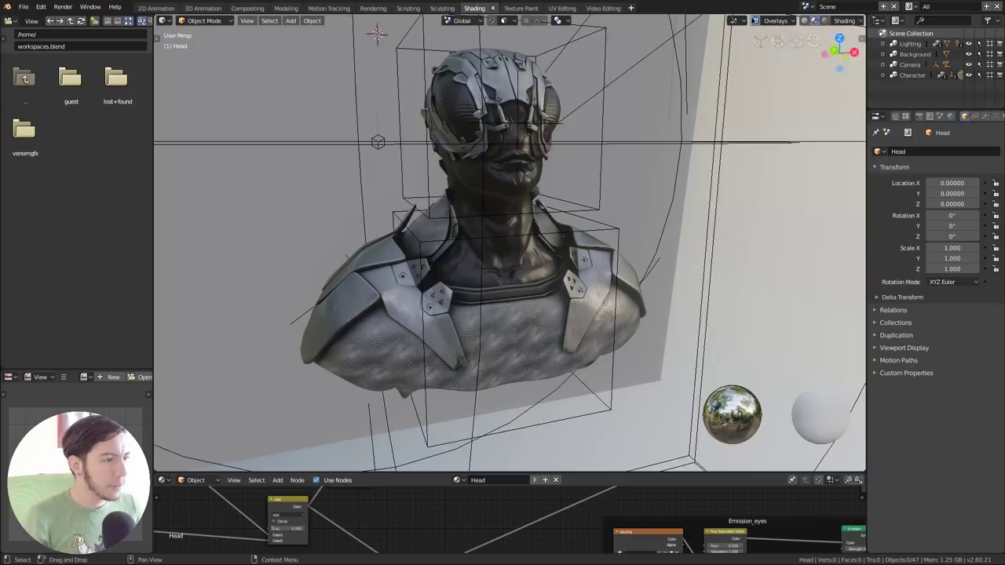
left_click(752, 20)
Step: Toggle Scene Lights on and off, then rotate the look-dev HDRI around the bust
left_click(849, 22)
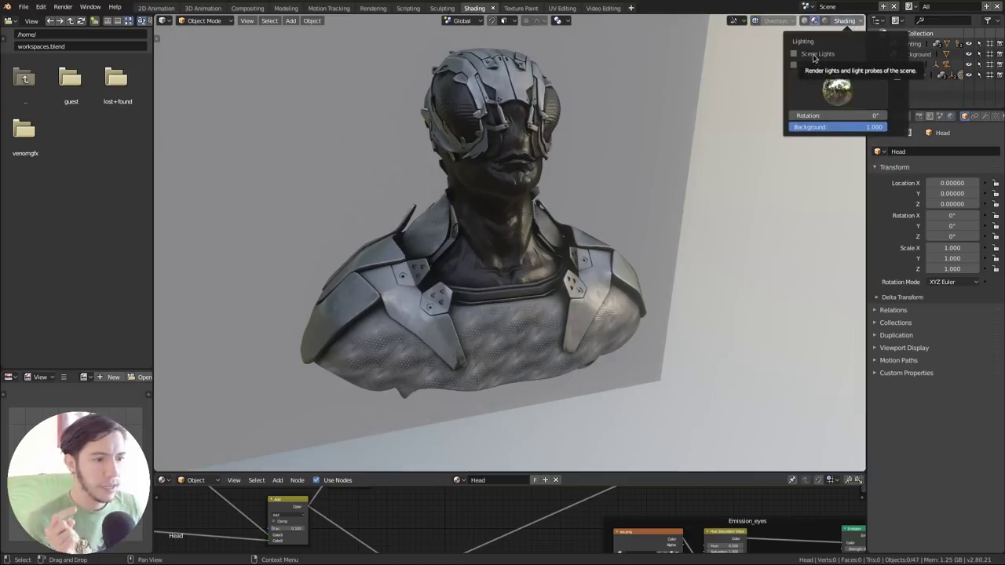
left_click(794, 53)
left_click(815, 54)
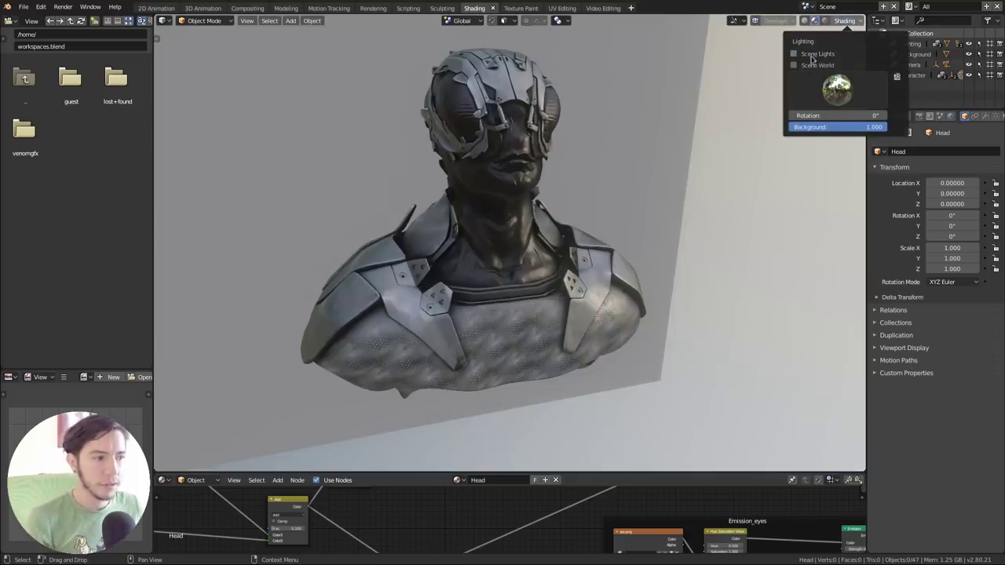
left_click(857, 95)
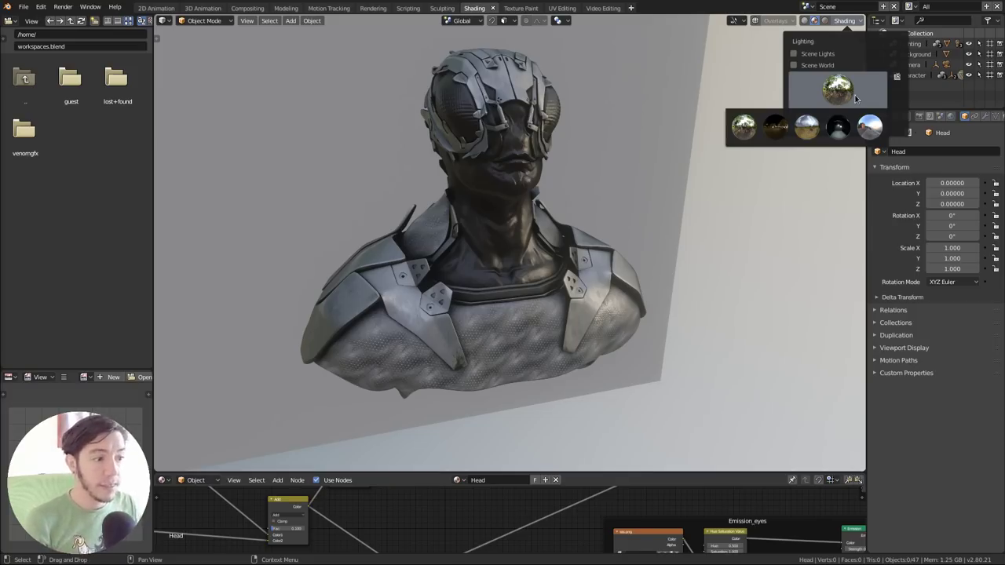
left_click_drag(841, 116, 942, 115)
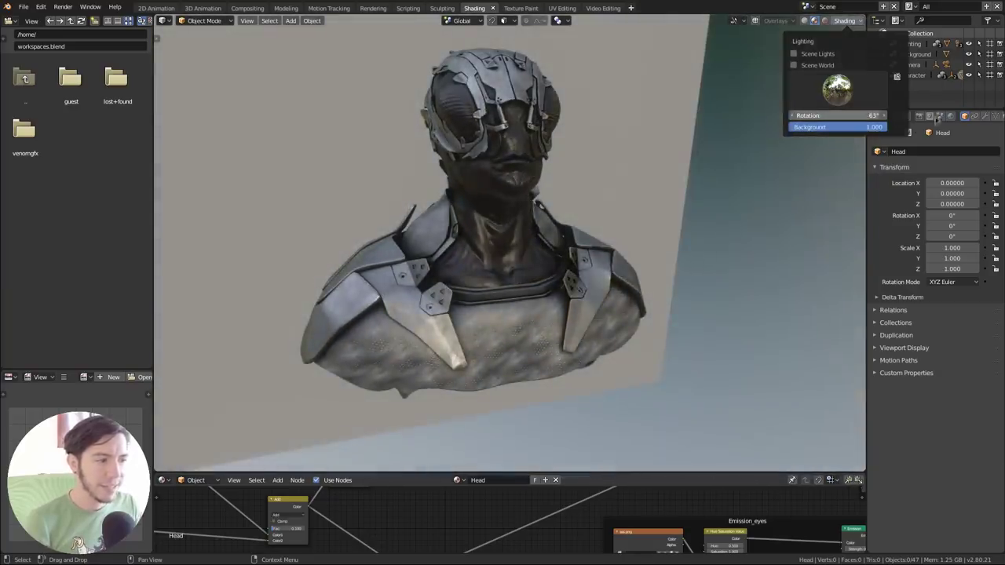
Step: Hide the Background object, look through the camera, and rotate the HDRI to 180°
left_click(969, 53)
middle_click_drag(440, 197, 493, 195)
key("KP_0")
left_click(858, 22)
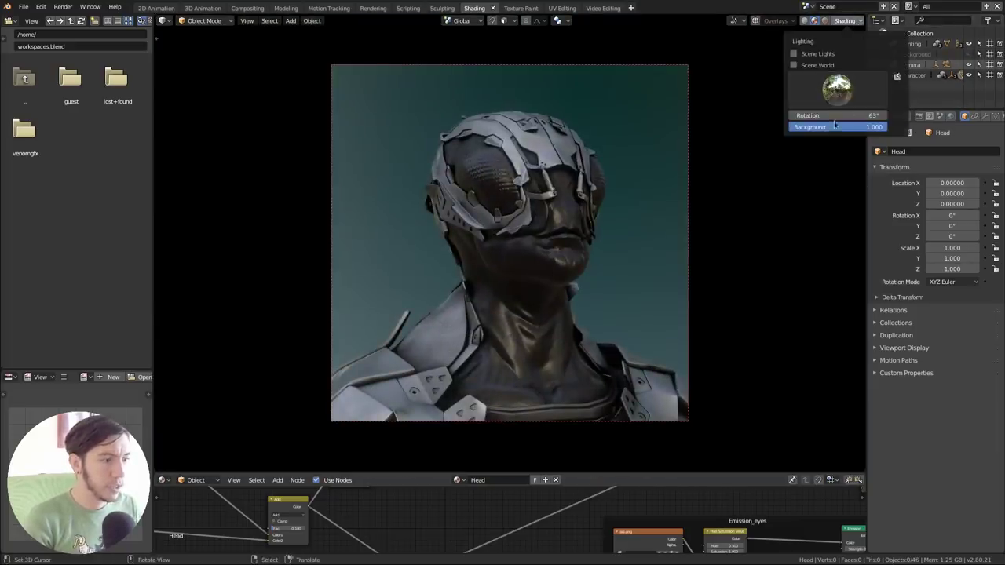
left_click_drag(833, 115, 982, 116)
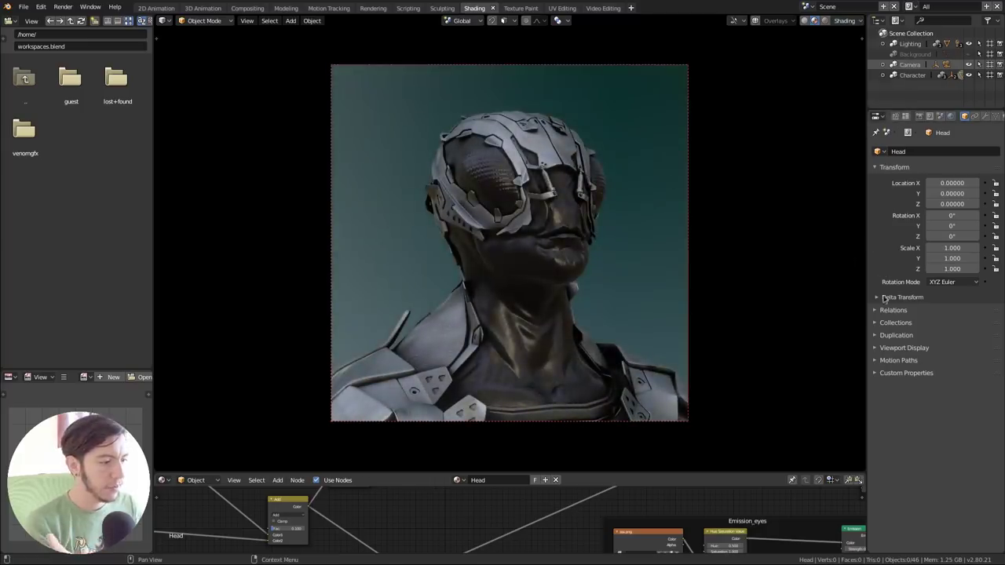
Step: Check the output properties, then light the bust with the night.exr HDRI
left_click(909, 117)
scroll(893, 502, "down", 5)
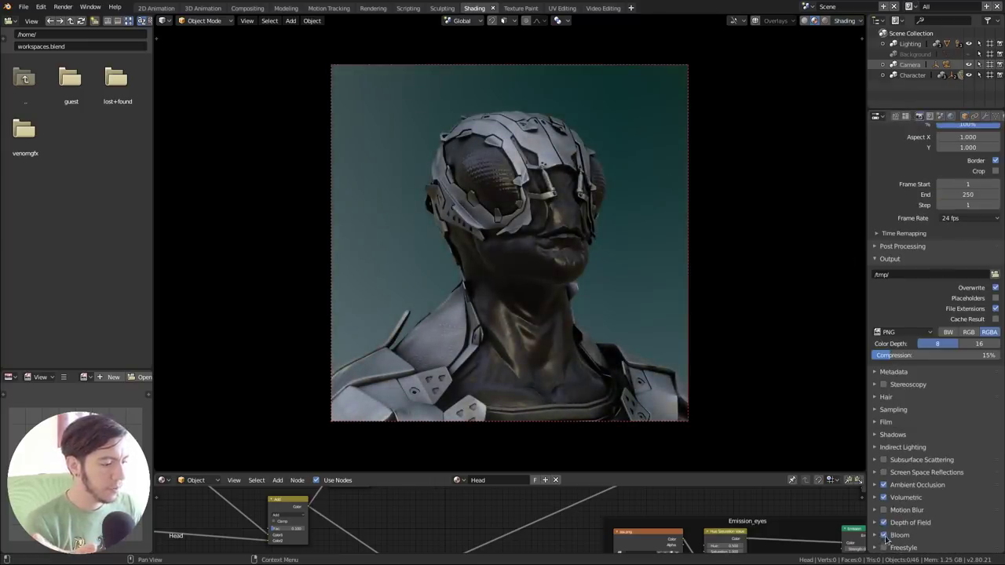
left_click(848, 21)
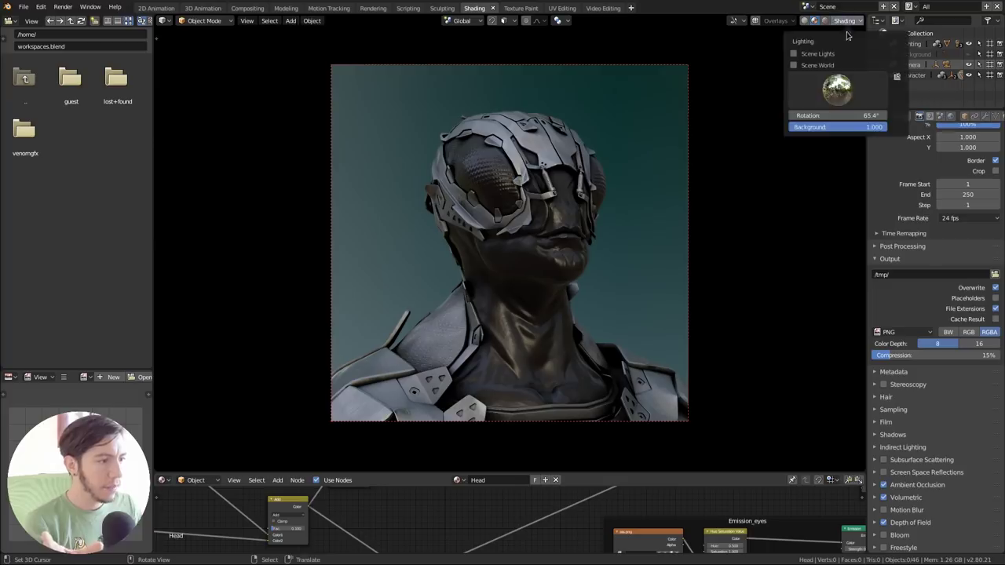
mouse_move(840, 115)
left_mouse_down()
mouse_move(875, 116)
mouse_move(801, 115)
mouse_move(837, 115)
left_mouse_up()
left_click(856, 102)
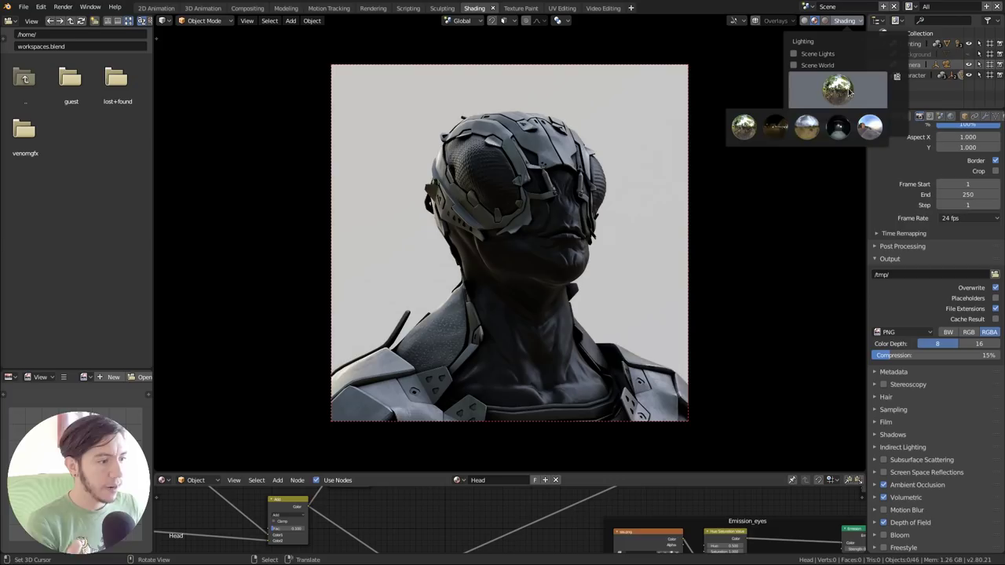
left_click(776, 130)
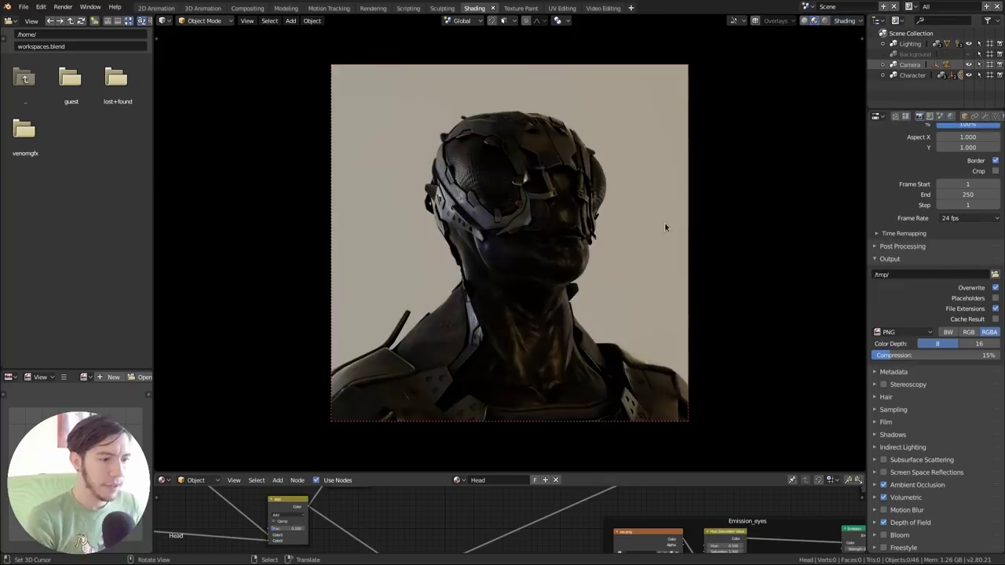
left_click(846, 21)
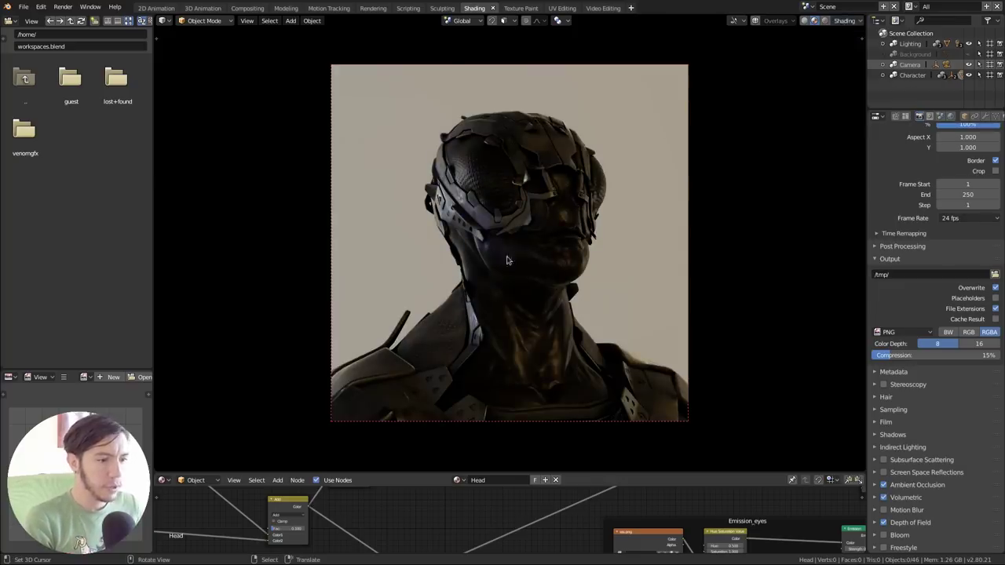
Step: Leave camera view, re-enable overlays, and turn off grid, text info, 3D cursor and gizmos
mouse_move(793, 102)
middle_mouse_down()
mouse_move(769, 71)
mouse_move(766, 31)
middle_mouse_up()
left_click(755, 21)
left_click(775, 21)
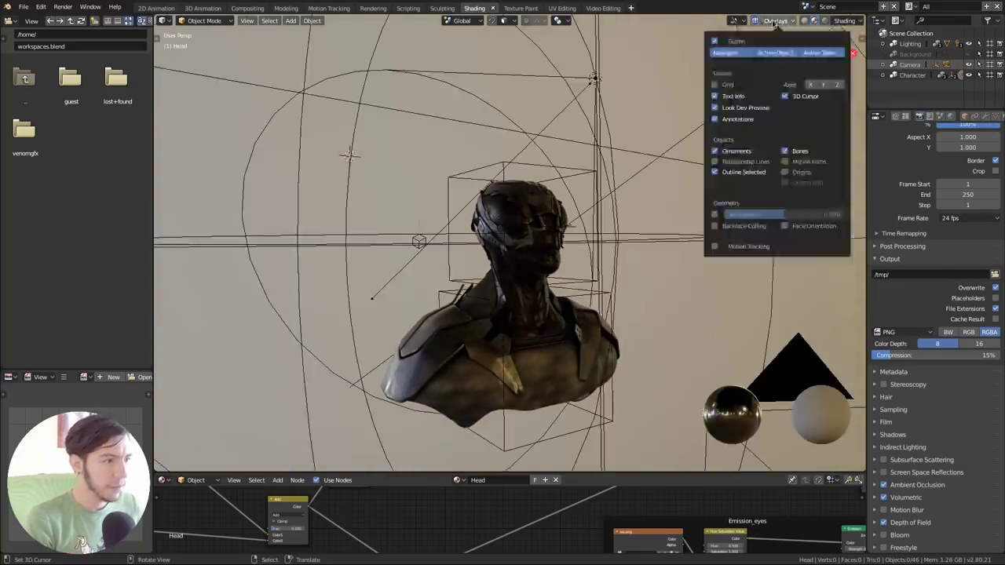
left_click_drag(724, 85, 735, 175)
left_click(785, 96)
left_click(714, 40)
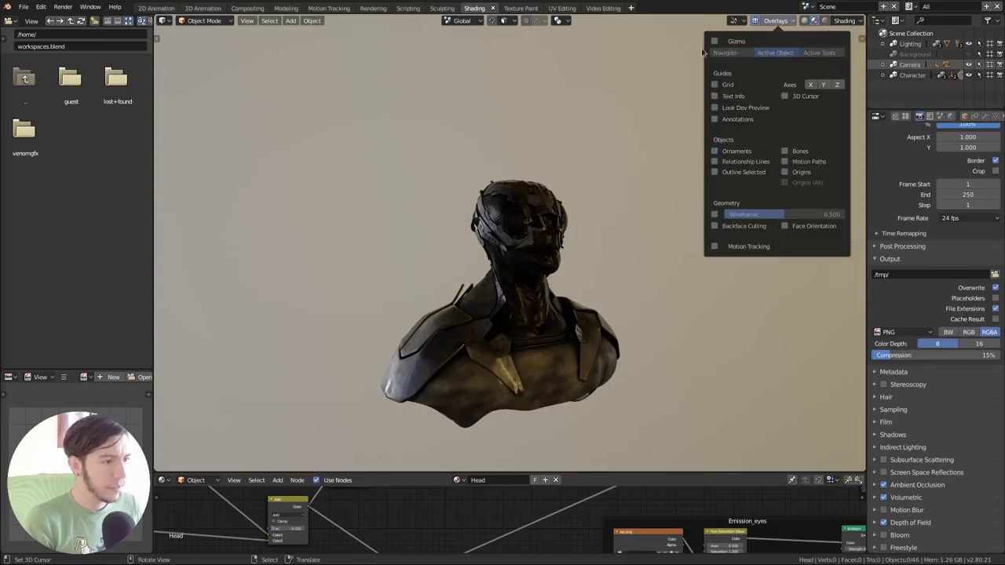
left_click(745, 108)
left_click(728, 84)
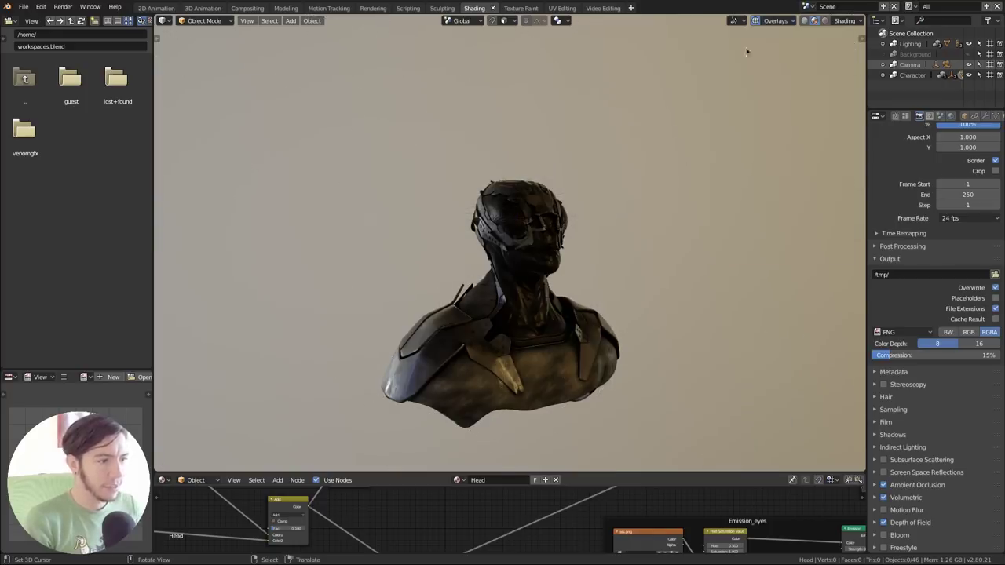
Step: Enable the Look Dev Preview spheres, then orbit and zoom close to the bust
left_click(792, 21)
left_click(745, 108)
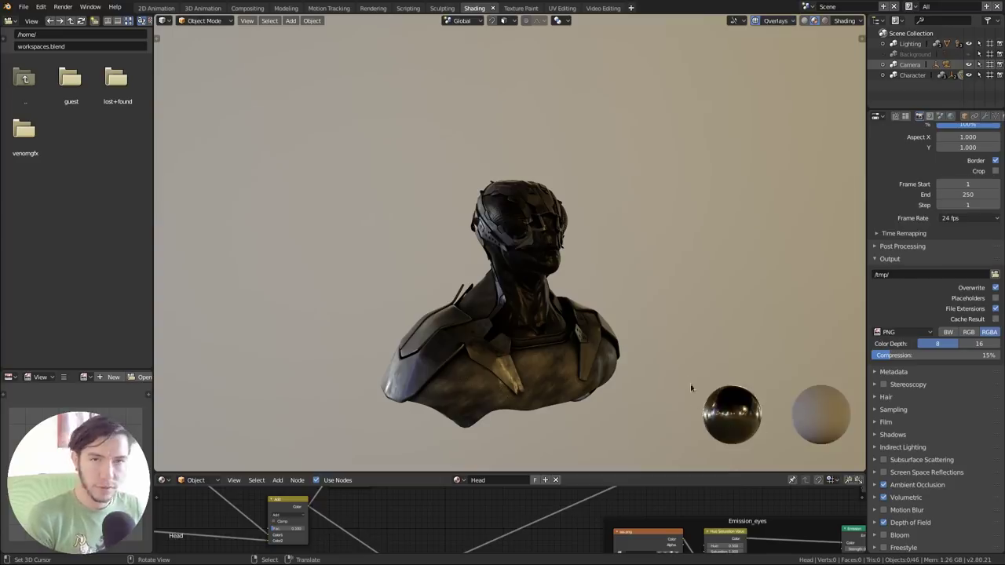
middle_click_drag(553, 274, 579, 291)
scroll(589, 280, "up", 3)
scroll(557, 273, "up", 2)
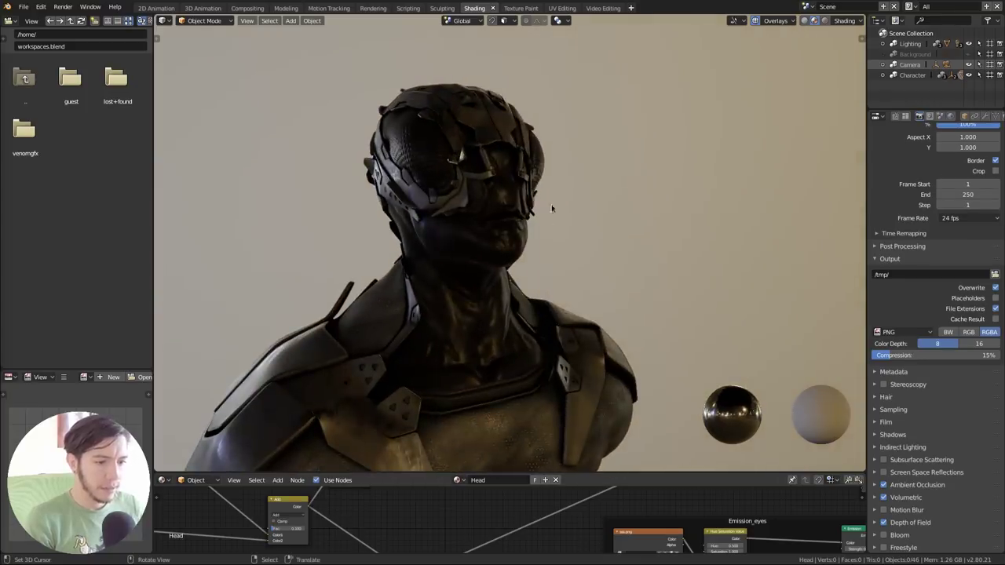
Step: Switch the look-dev lighting to a bright outdoor HDRI and orbit around the character
left_click(782, 22)
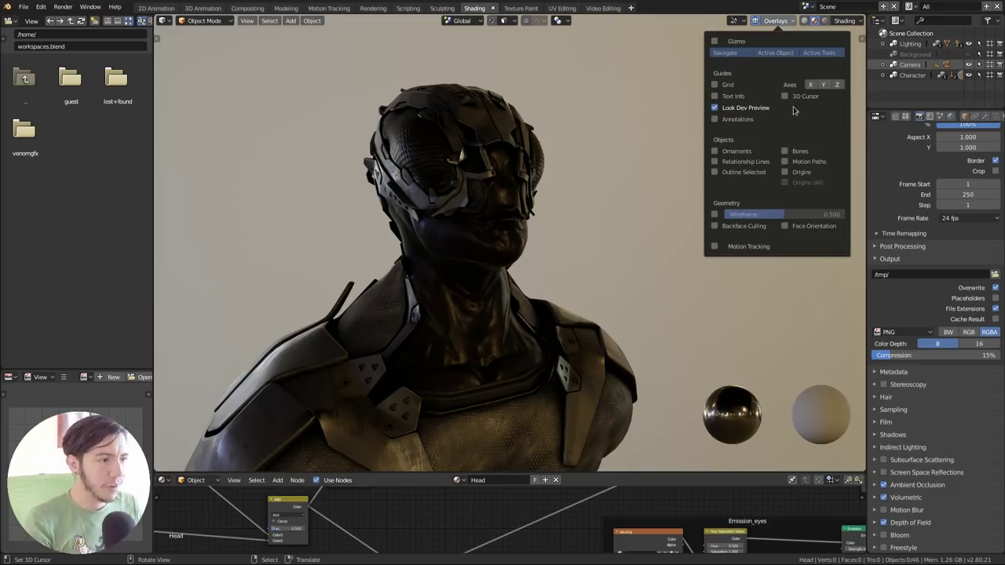
left_click(853, 22)
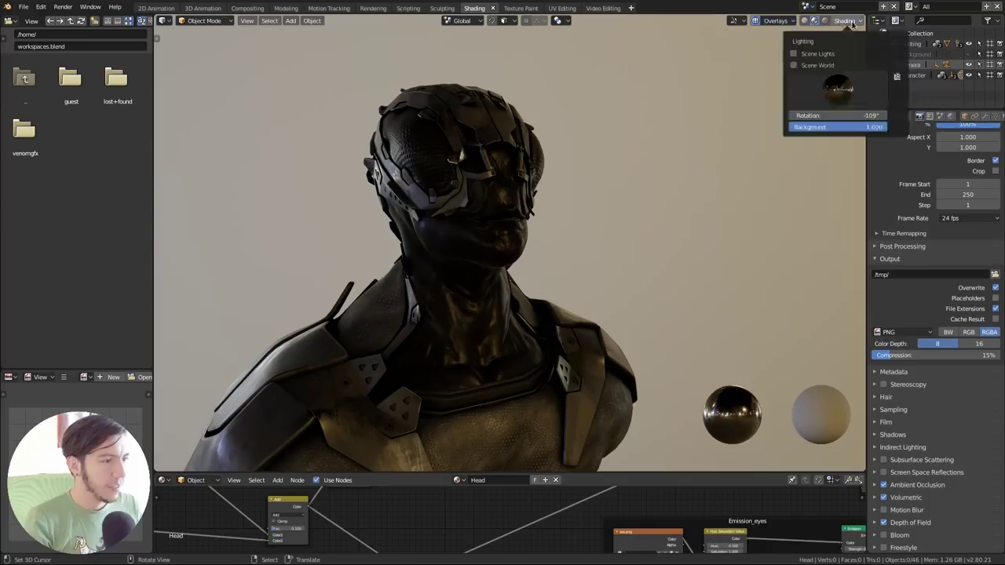
left_click(838, 88)
left_click(794, 117)
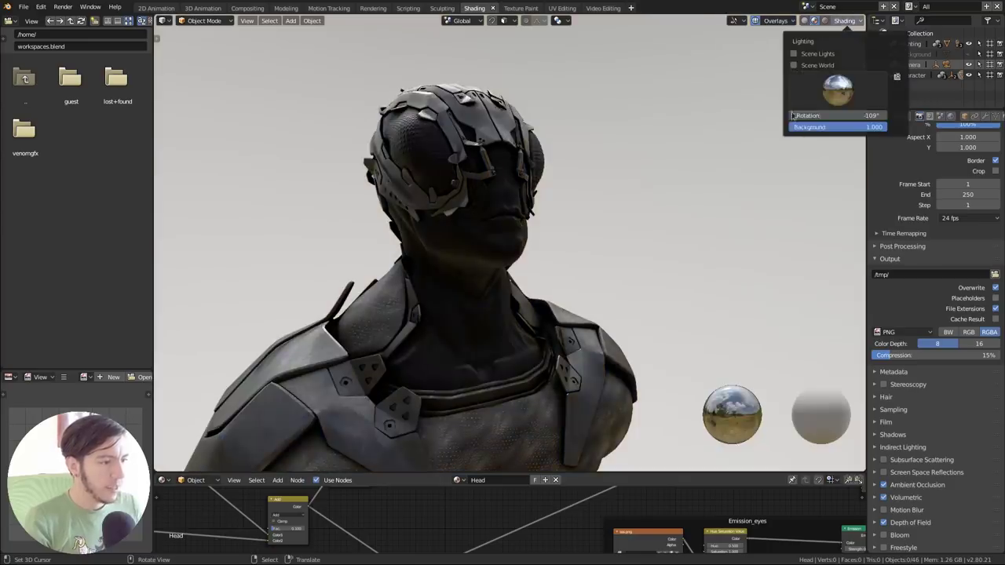
left_click(849, 99)
middle_click_drag(530, 256, 574, 276)
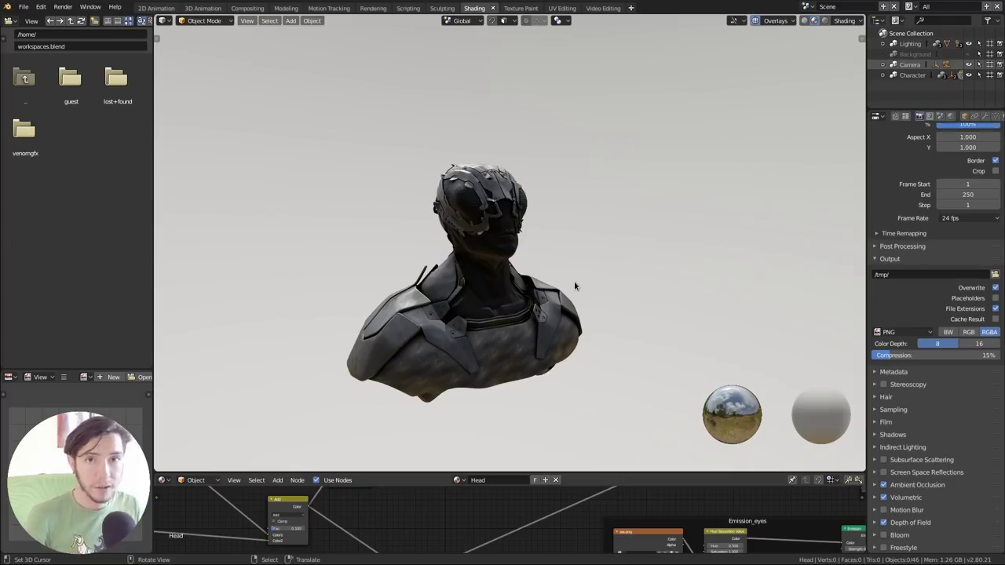
Step: Light the bust with a darker studio HDRI, orbit to profile, and return to camera view
left_click(856, 24)
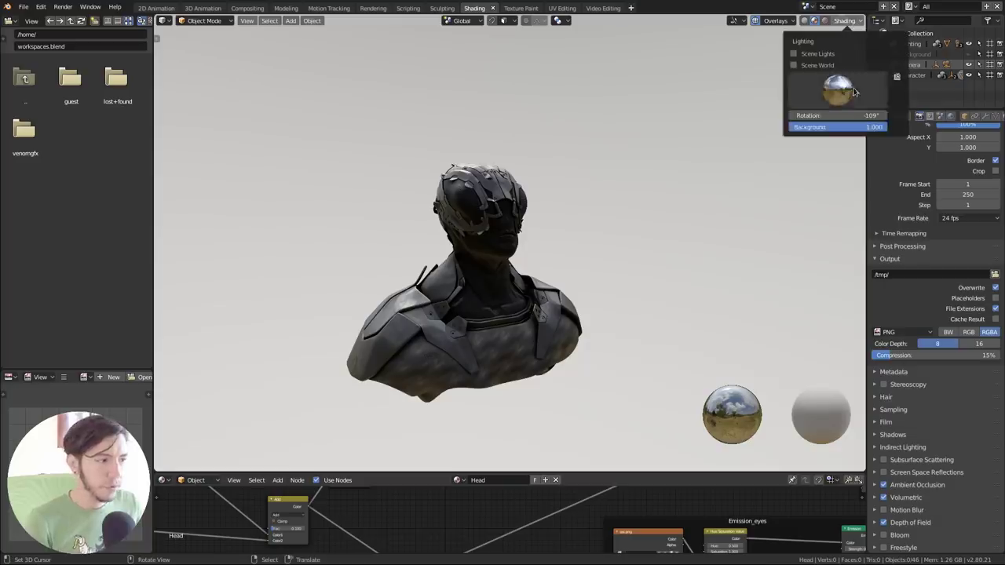
left_click(838, 91)
left_click(837, 134)
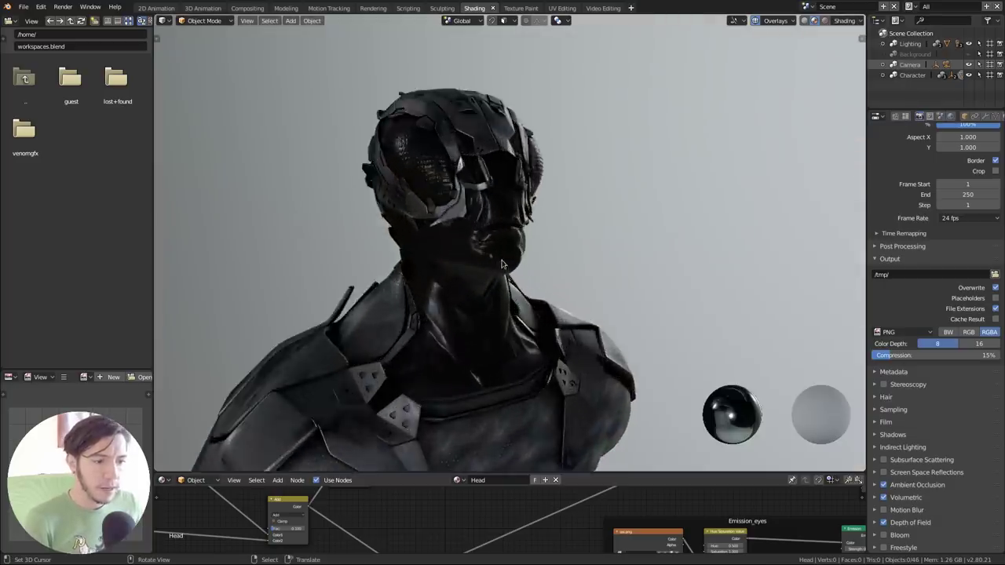
middle_click_drag(505, 265, 589, 251)
key("KP_0")
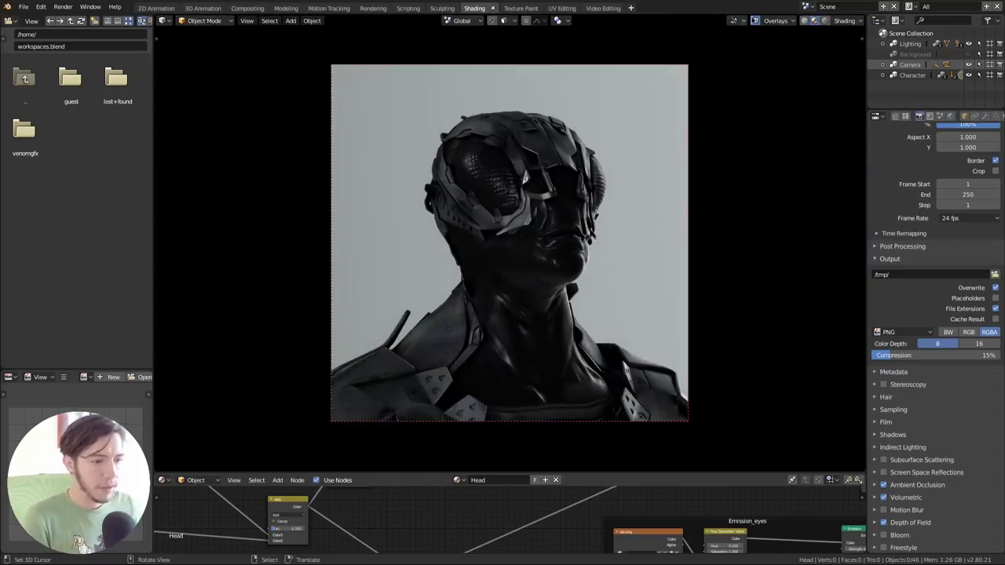
Step: Choose a different studio light and rotate it to about 98 degrees
left_click(859, 21)
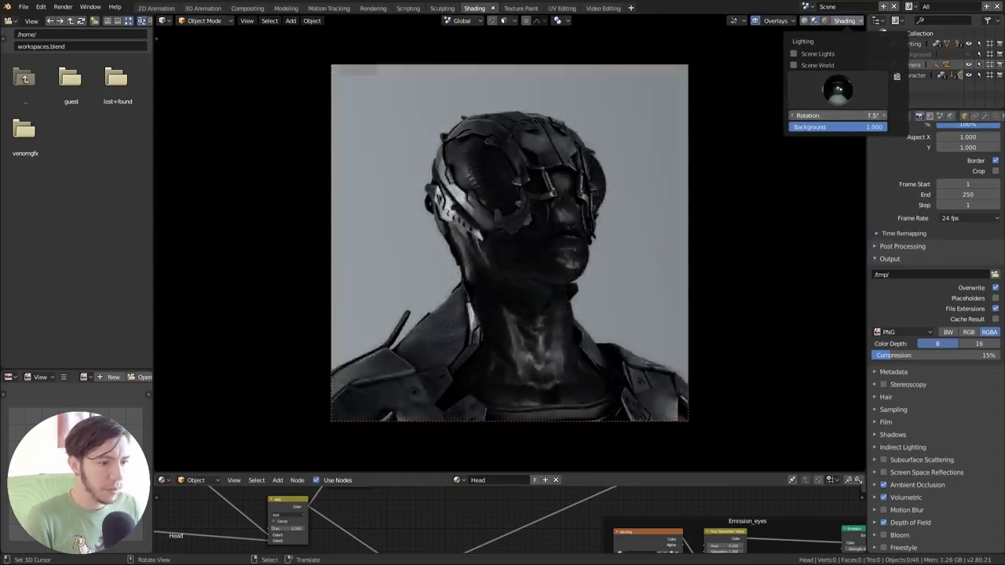
mouse_move(837, 115)
left_mouse_down()
mouse_move(798, 115)
mouse_move(840, 115)
left_mouse_up()
left_click(838, 89)
left_click(874, 132)
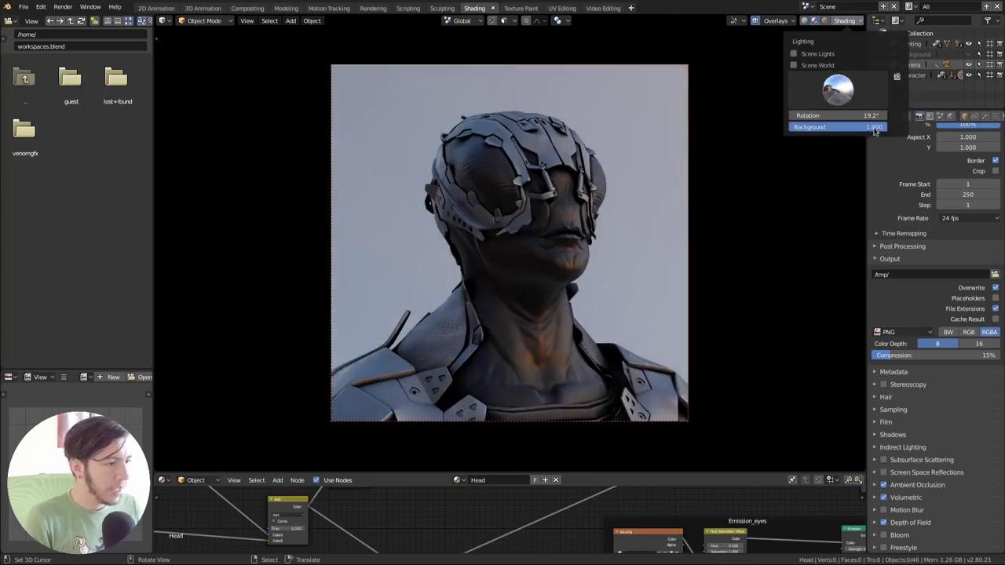
left_click(845, 21)
mouse_move(837, 115)
left_mouse_down()
mouse_move(896, 116)
mouse_move(840, 116)
left_mouse_up()
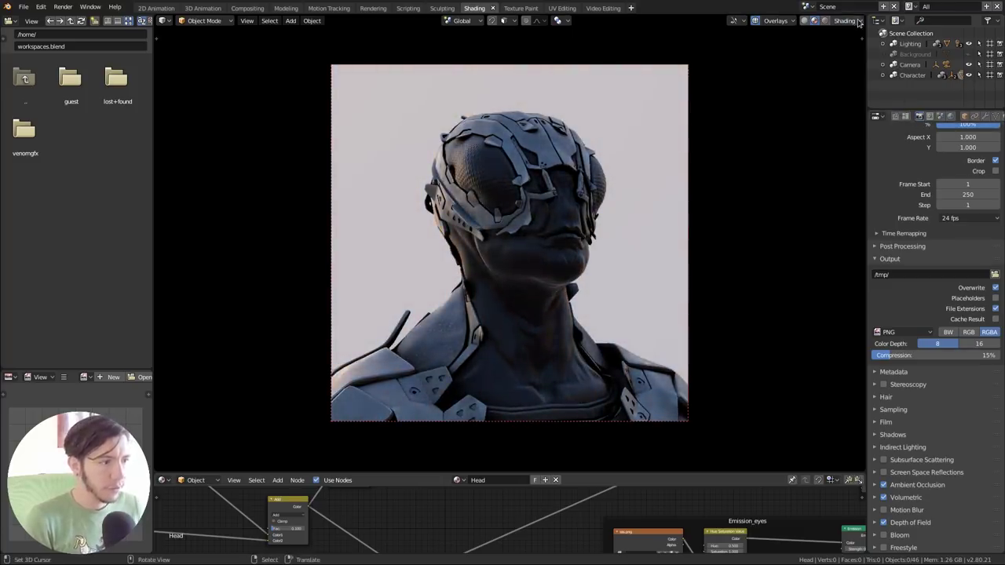
Step: Orbit out of the camera to a closer, lower profile of the character
middle_click_drag(565, 212, 500, 273)
scroll(512, 271, "up", 3)
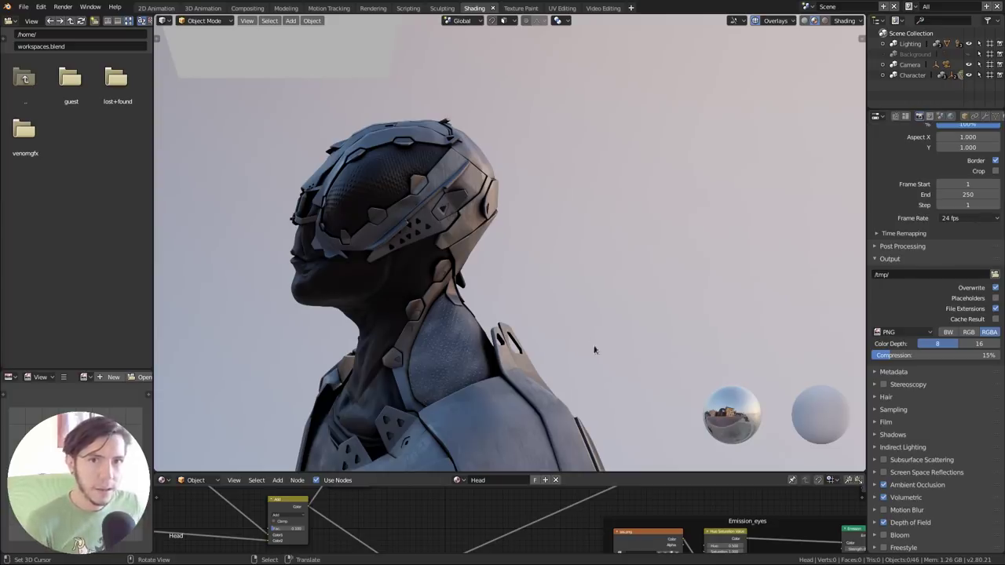
middle_click_drag(598, 381, 587, 348)
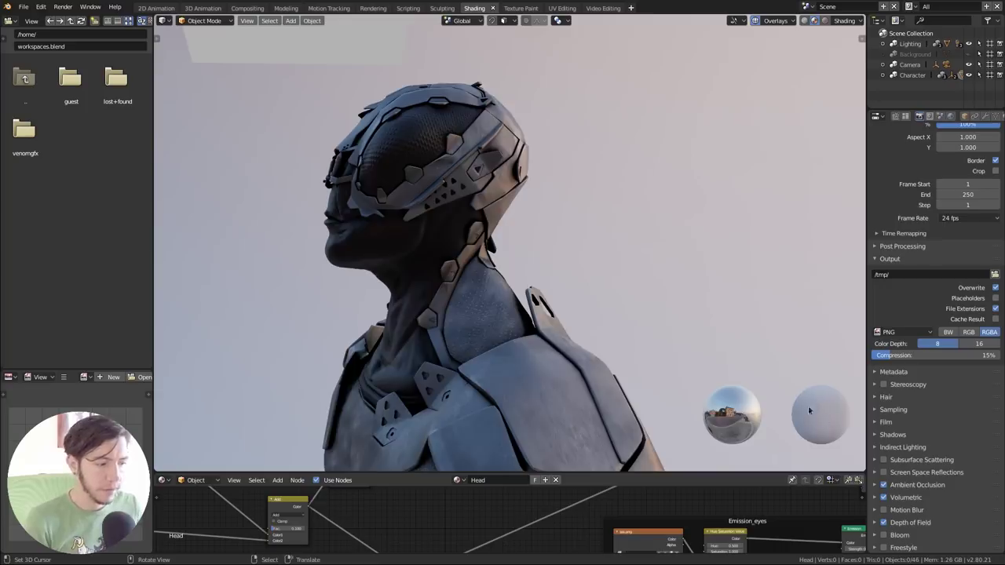
middle_click_drag(834, 415, 690, 336)
scroll(617, 227, "down", 5)
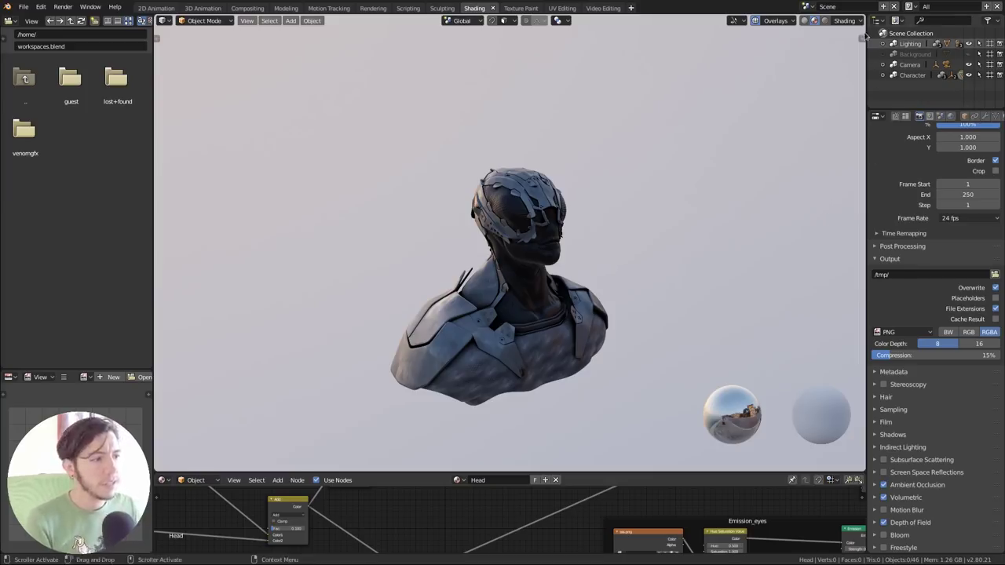
Step: Browse the studio light images, orbit to a front view, and look through the camera
left_click(845, 20)
left_click(853, 92)
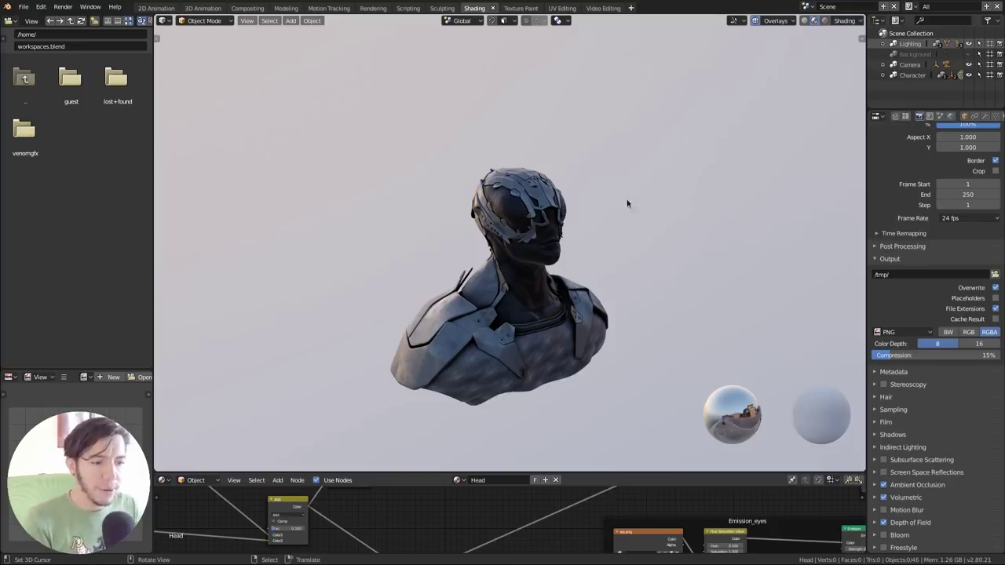
middle_click_drag(635, 213, 554, 265)
key("KP_0")
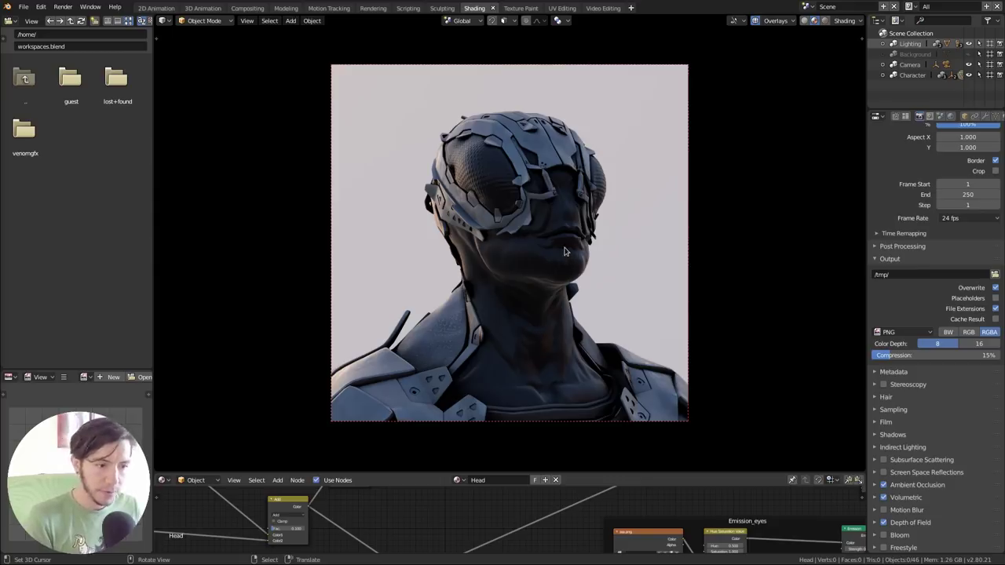
Step: Switch to Chrome showing the devtalk 'Call for Content: Studio Lights' thread
key("super")
key("super")
key("alt+Tab")
key("alt+Tab")
key("alt+Tab")
key("alt+Tab")
key("alt+Tab")
key("alt+Tab")
key("alt+Tab")
key("alt+shift+Tab")
key("alt+shift+Tab")
key("alt+shift+Tab")
key("alt+shift+Tab")
key("alt+shift+Tab")
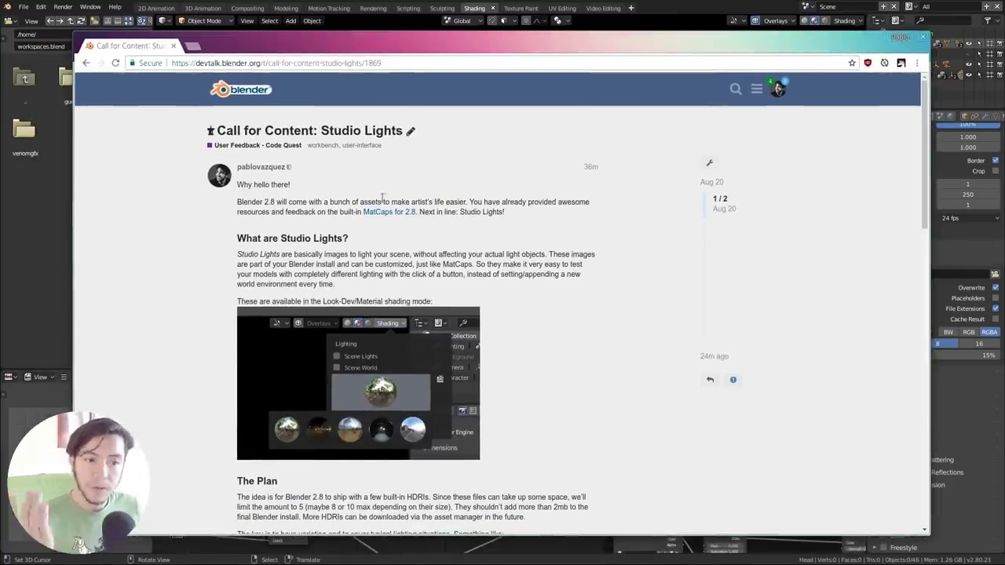
Step: Scroll through the Studio Lights post down to The Plan section
scroll(609, 210, "down", 1)
scroll(609, 211, "down", 12)
scroll(909, 246, "up", 6)
scroll(910, 246, "up", 6)
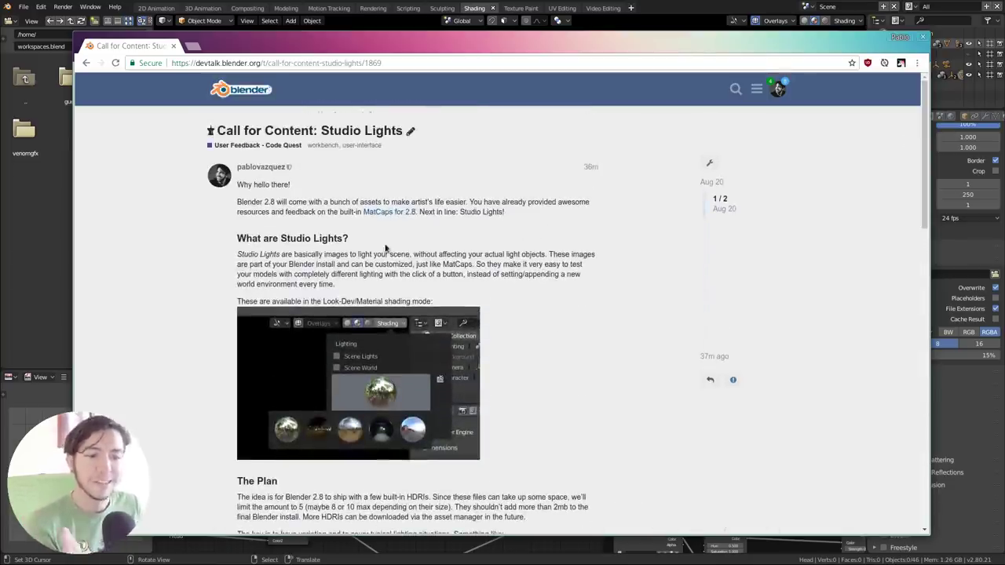
scroll(389, 252, "down", 3)
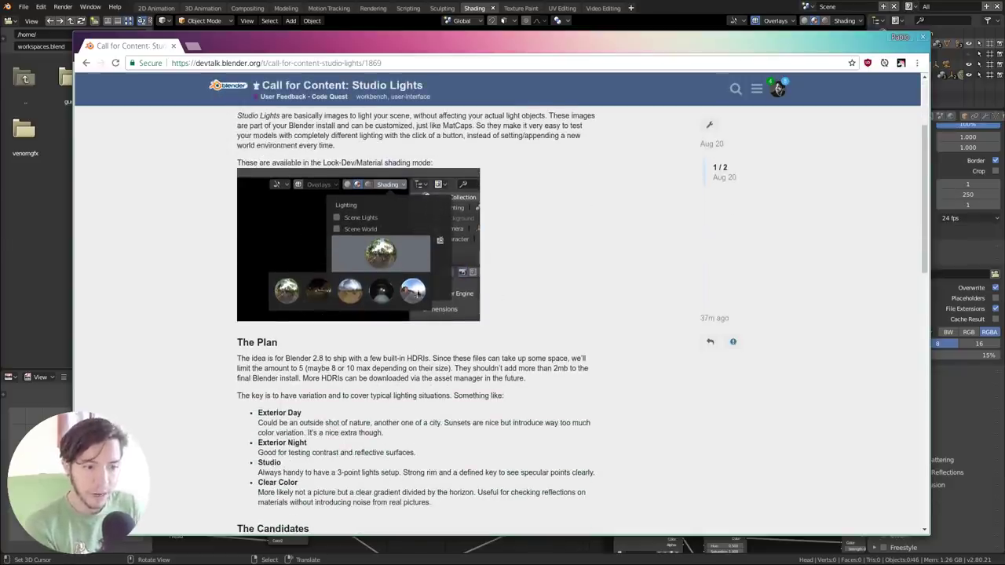
scroll(444, 297, "down", 3)
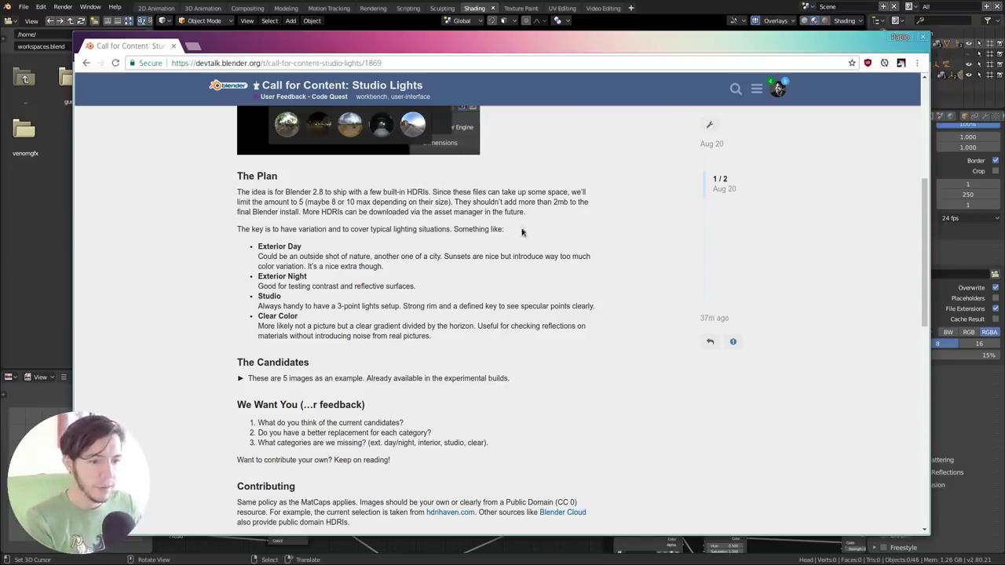
Step: Return to Blender and orbit and zoom in on the bust
left_click(692, 8)
middle_click_drag(582, 166, 598, 229)
scroll(477, 298, "up", 8)
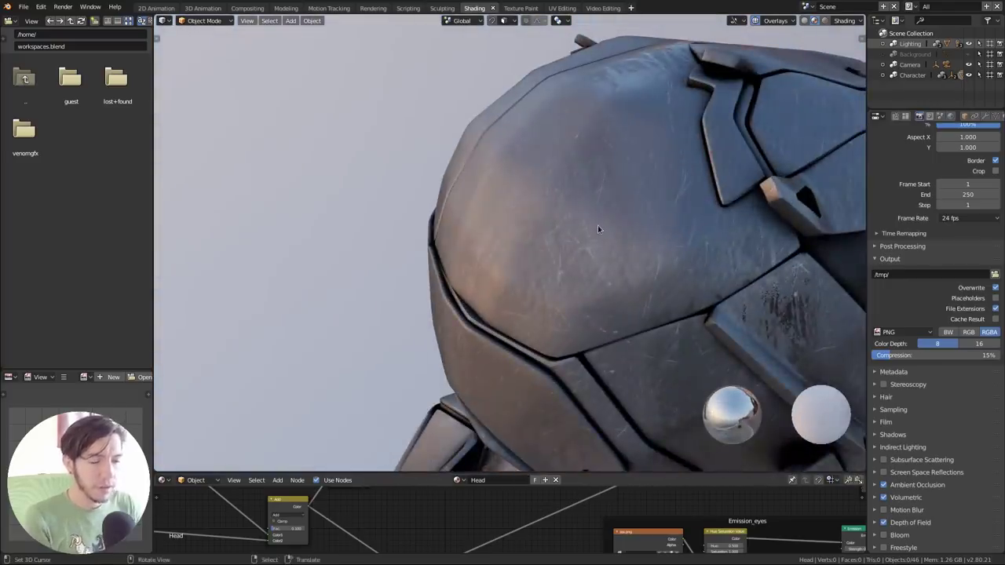
Step: Frame the helmeted head, browse the studio light thumbnails, then bring up the application switcher
key("KP_Decimal")
left_click(848, 20)
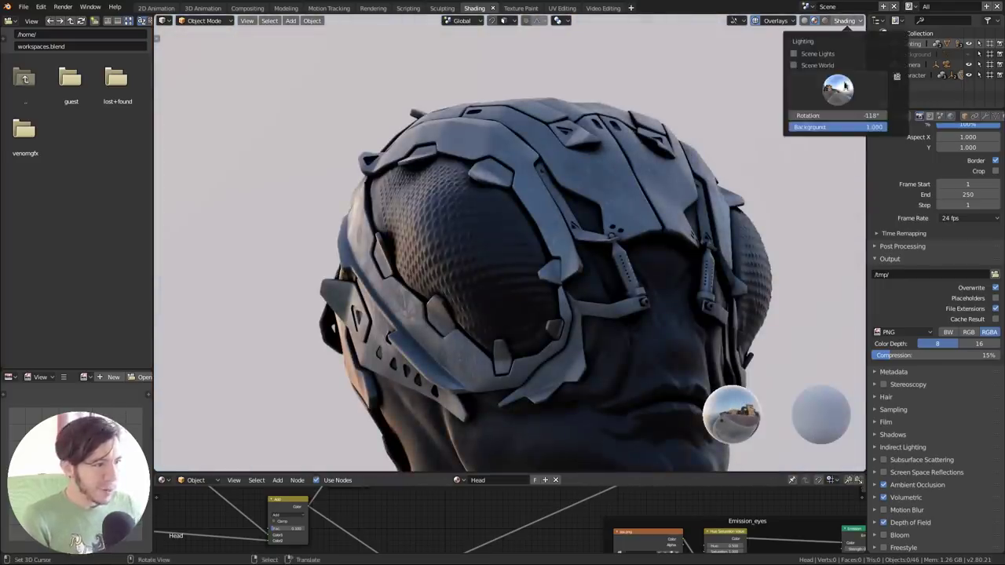
left_click(838, 90)
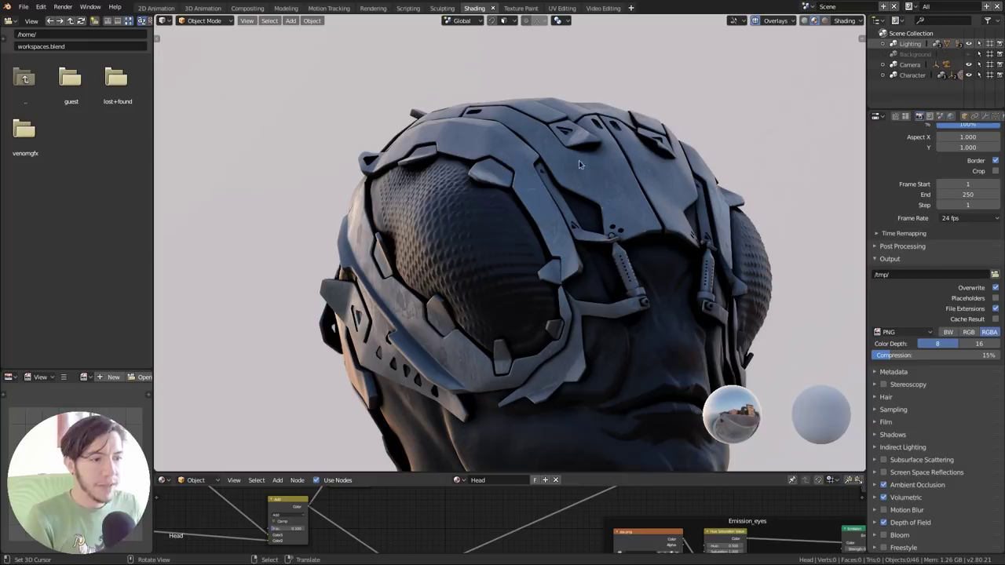
key("alt+Tab")
key("alt+Tab")
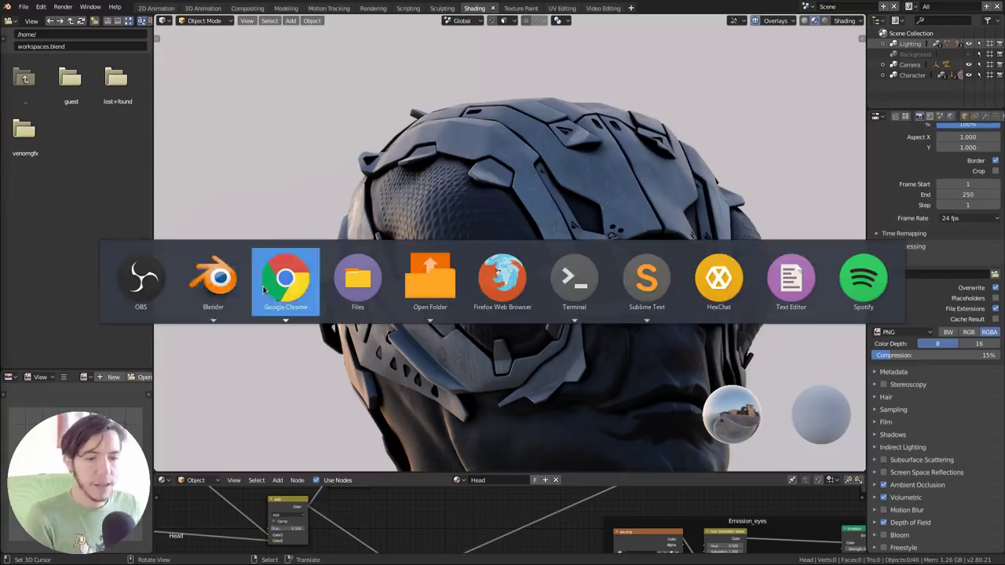
Step: Bring the Studio Lights thread forward in Chrome and scroll through the post
left_click(264, 290)
scroll(598, 250, "down", 1)
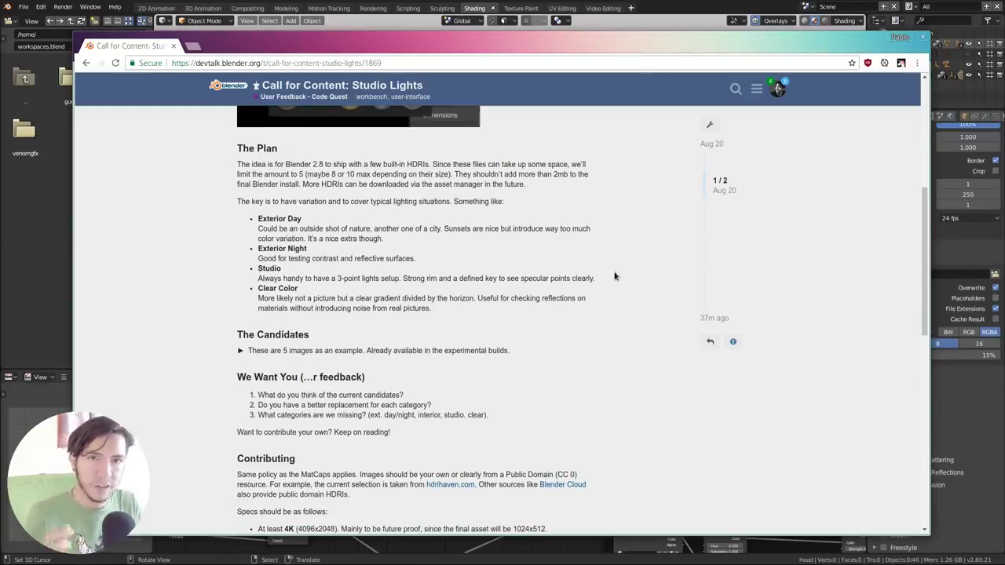
scroll(615, 275, "down", 3)
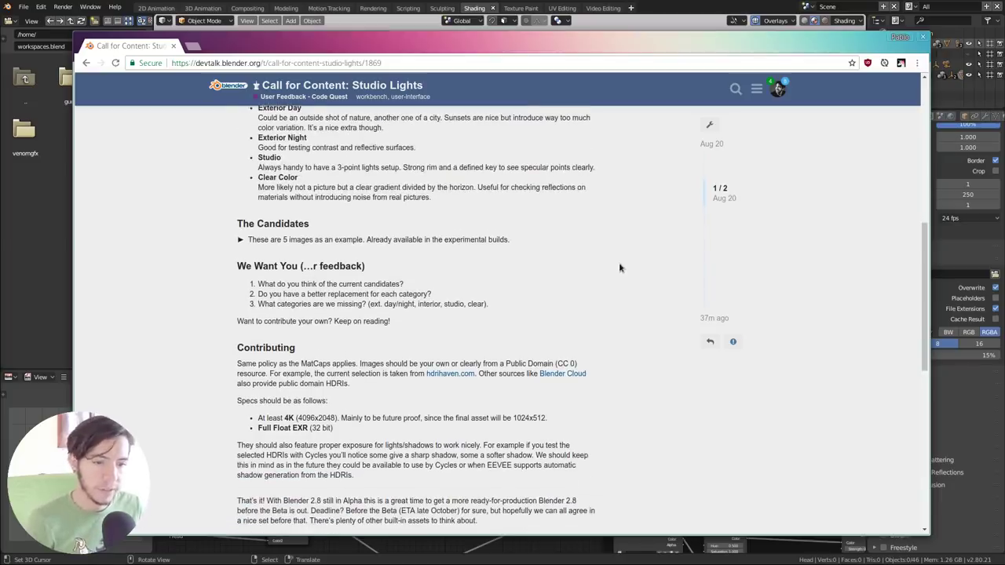
scroll(550, 235, "up", 2)
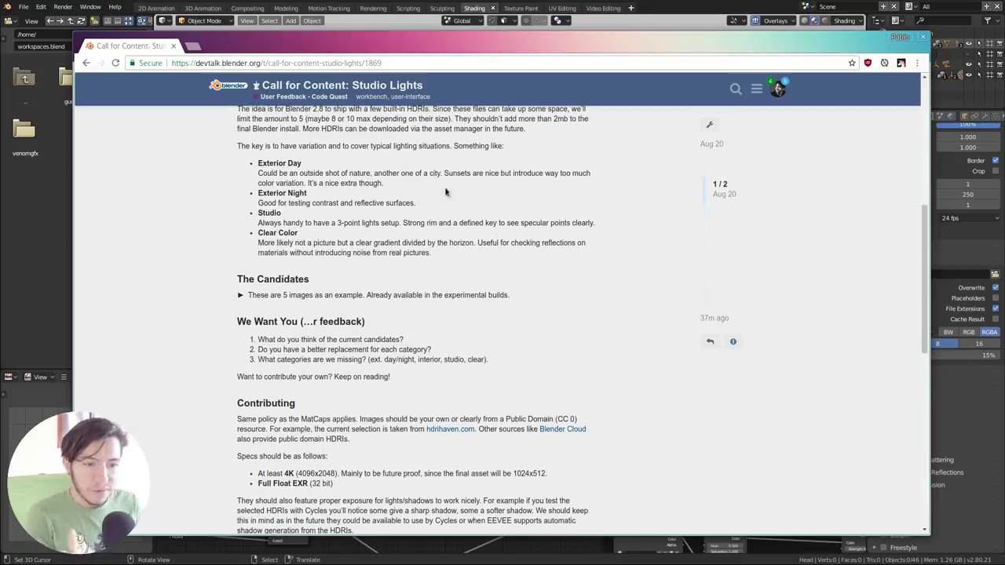
scroll(302, 275, "down", 1)
scroll(299, 276, "down", 1)
Step: Expand The Candidates section and browse its five HDRI images
left_click(242, 214)
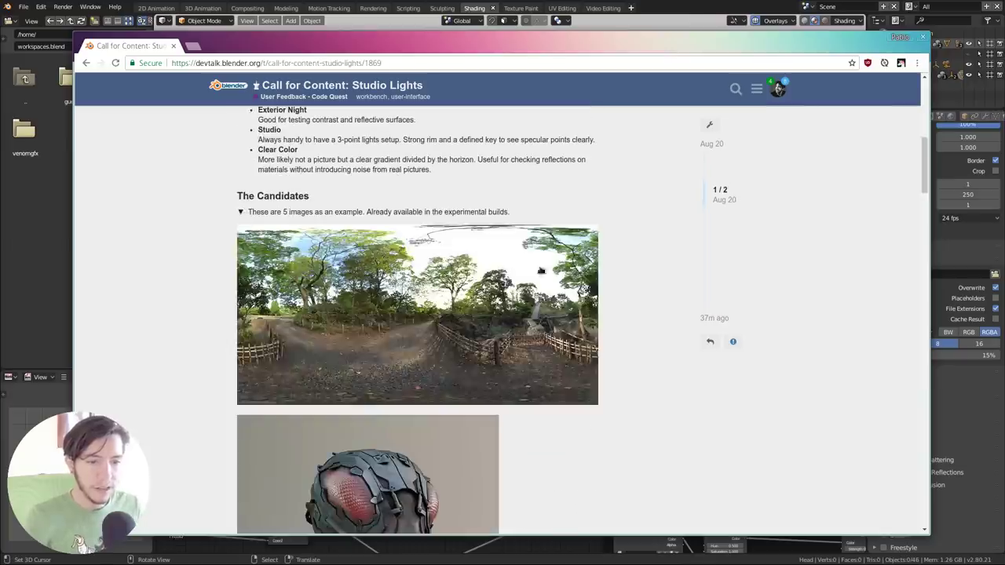
scroll(621, 264, "down", 4)
scroll(640, 267, "down", 8)
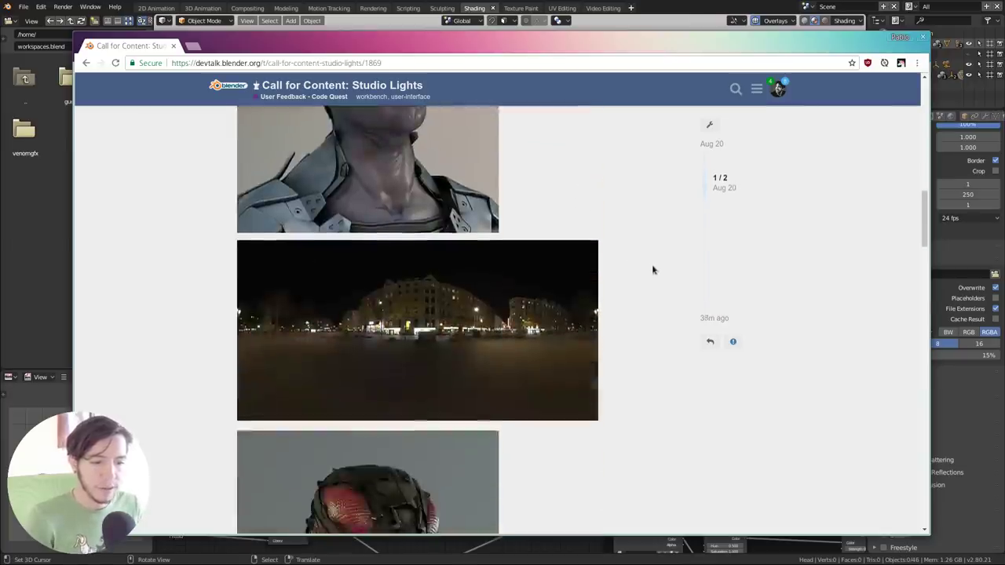
scroll(550, 322, "down", 10)
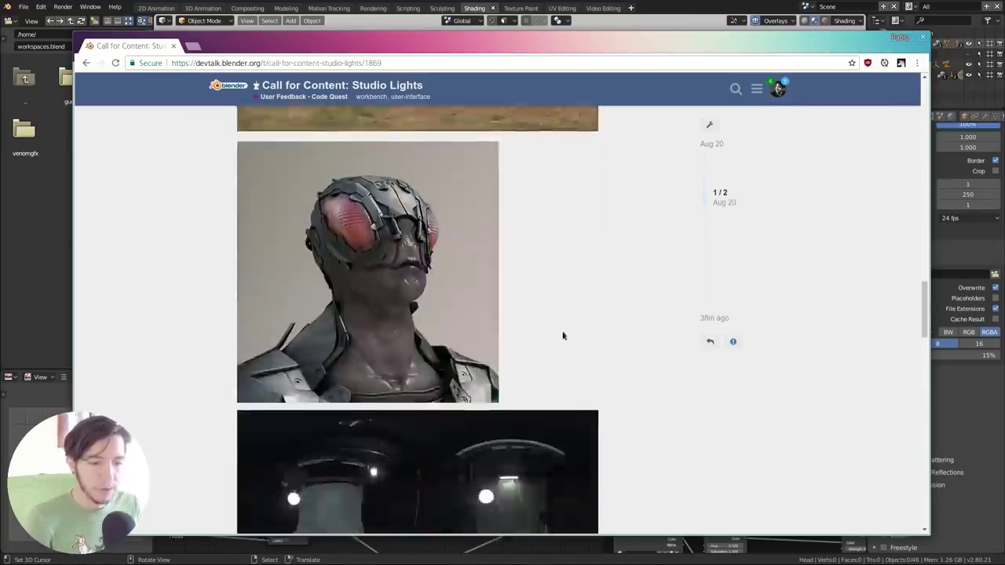
scroll(636, 326, "down", 5)
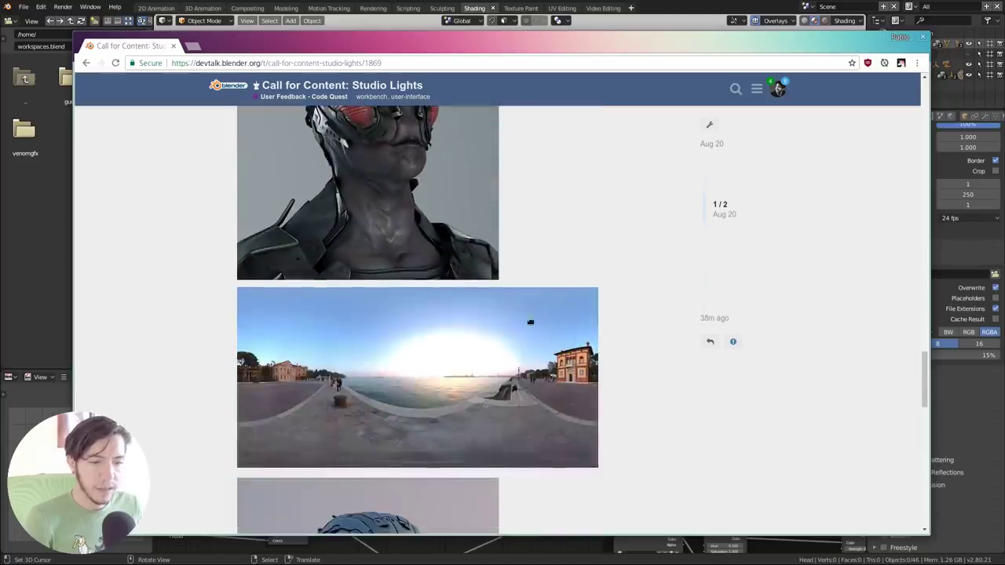
left_click_drag(925, 383, 939, 155)
scroll(471, 314, "up", 3)
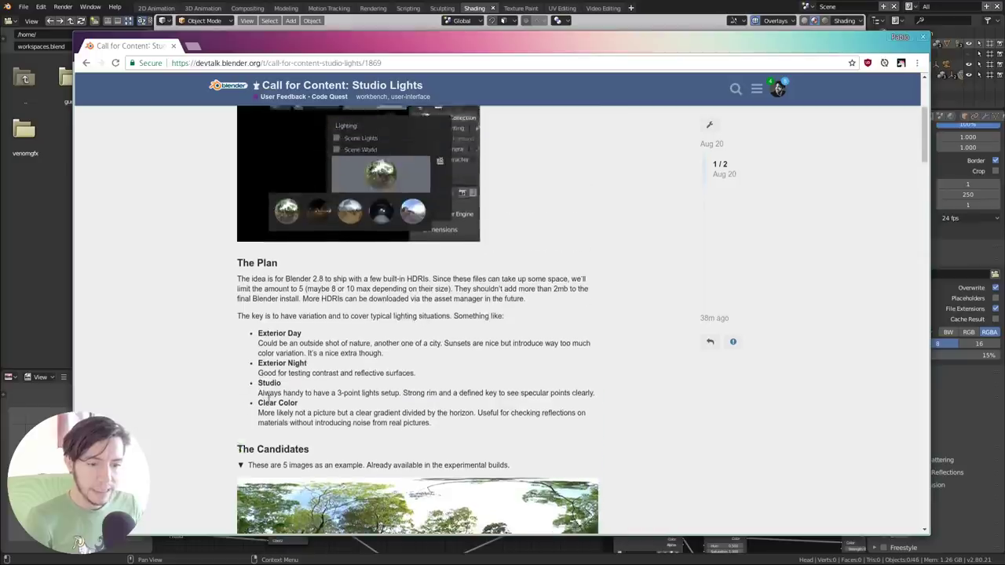
scroll(471, 314, "down", 3)
left_click(250, 332)
scroll(386, 220, "down", 3)
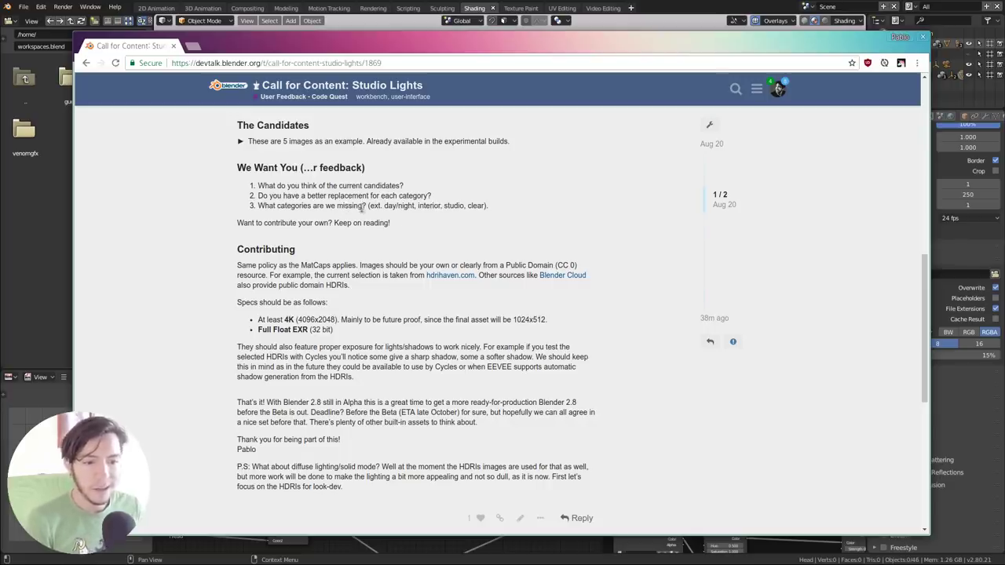
scroll(374, 221, "up", 3)
scroll(407, 238, "down", 2)
scroll(563, 274, "up", 4)
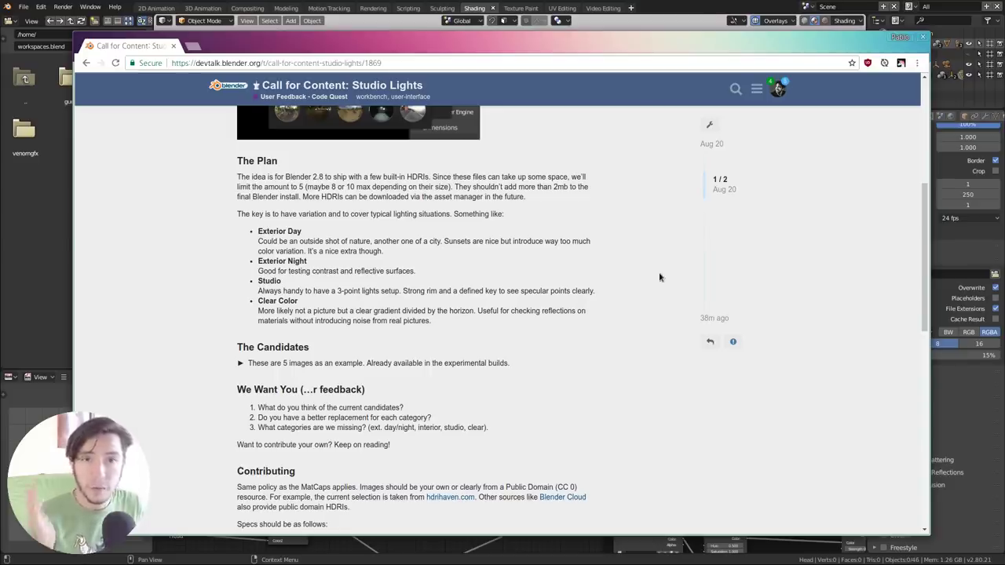
scroll(661, 275, "down", 2)
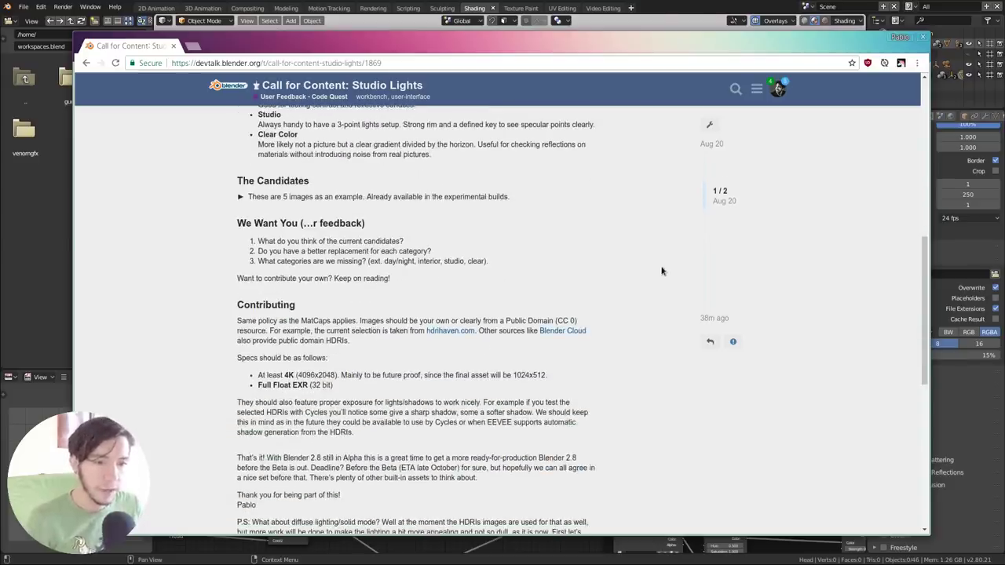
scroll(661, 267, "up", 2)
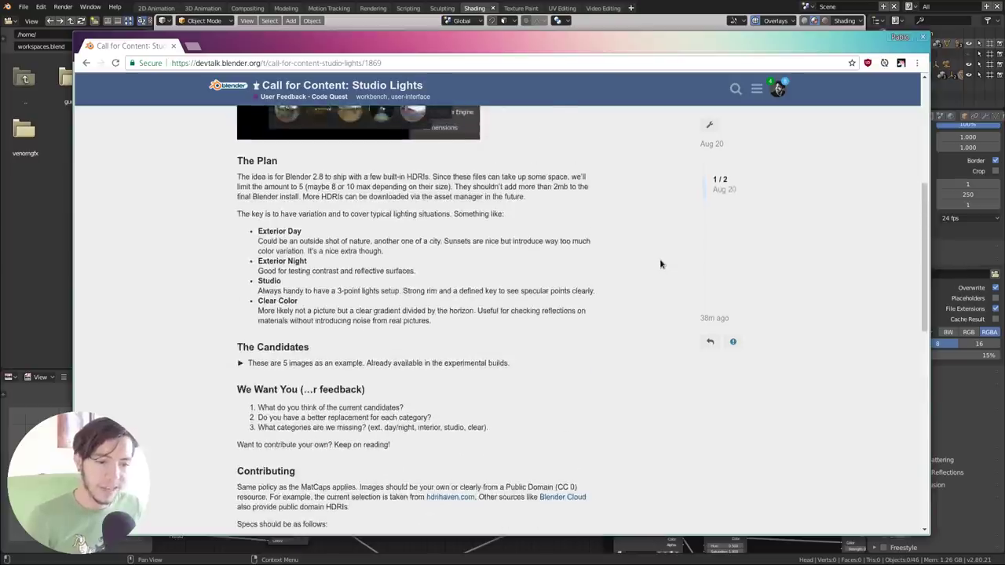
scroll(661, 265, "down", 3)
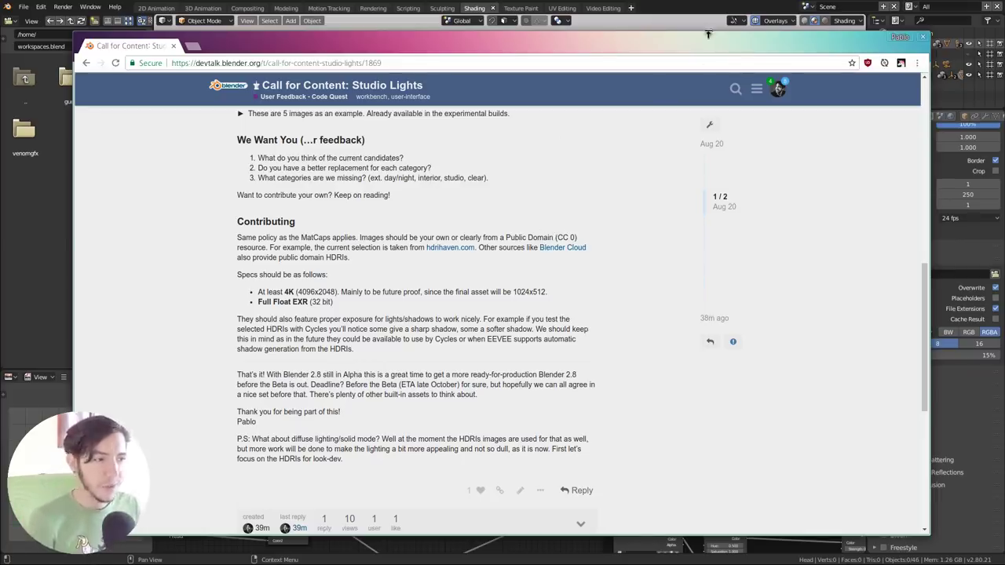
Step: Back in Blender, view through the camera, orbit the bust and switch to Solid shading
key("alt+Tab")
key("KP_0")
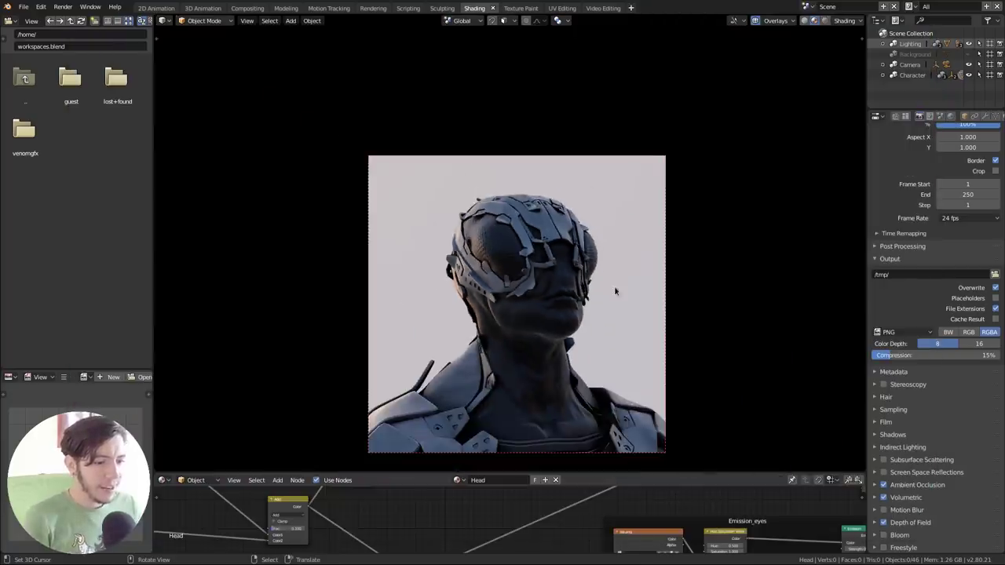
middle_click_drag(614, 292, 218, 254)
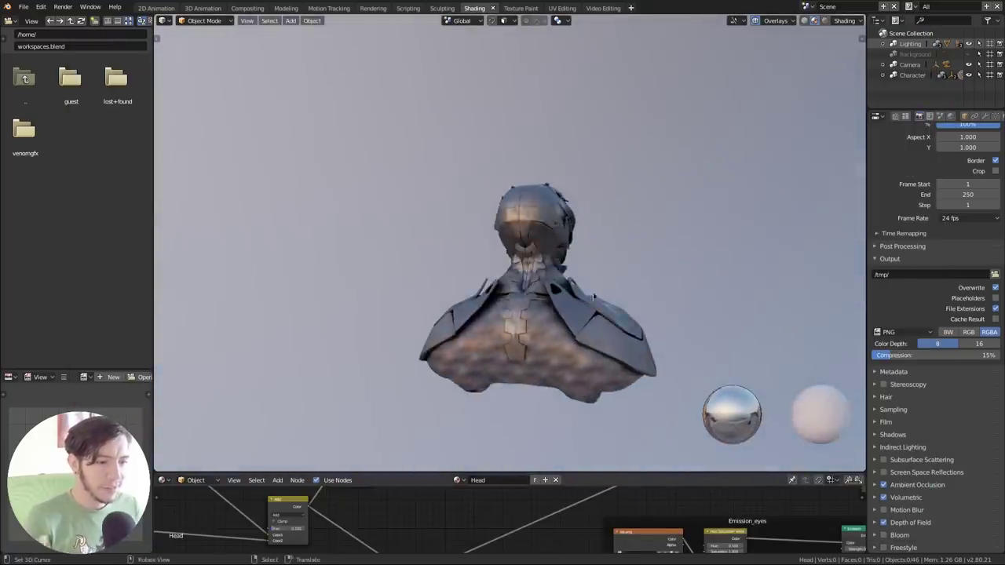
mouse_move(571, 294)
middle_mouse_down()
mouse_move(454, 305)
mouse_move(465, 296)
middle_mouse_up()
left_click(848, 22)
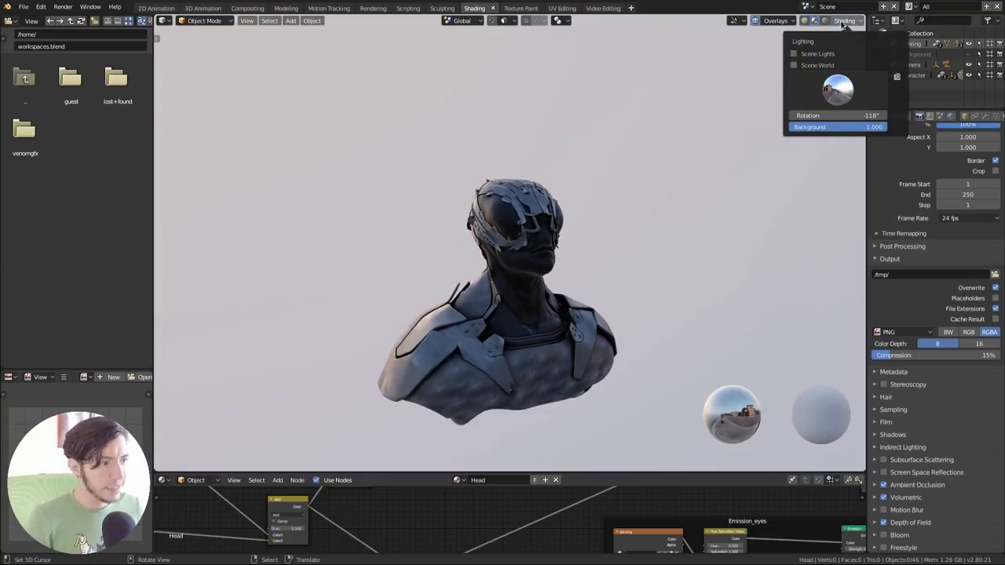
left_click(844, 21)
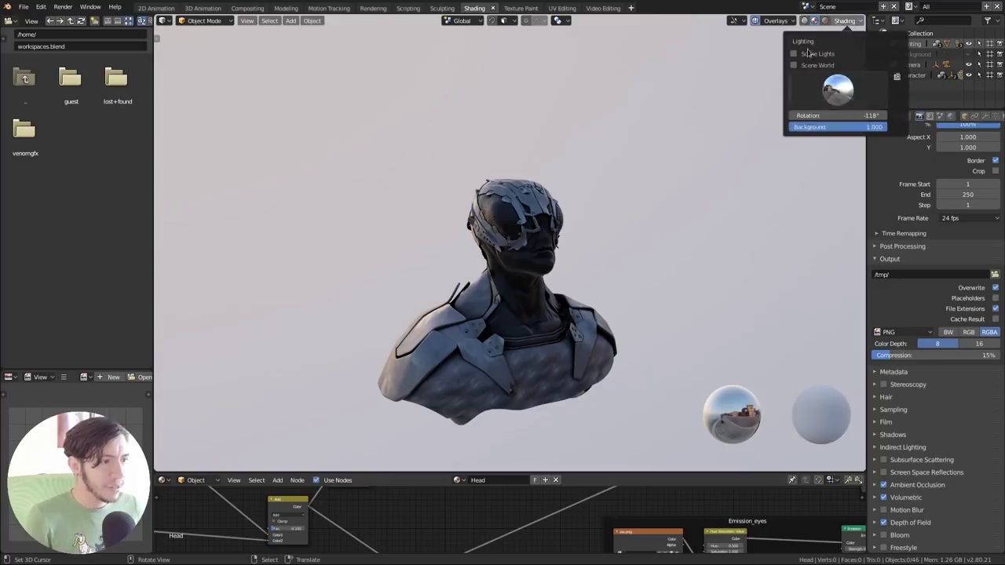
left_click(803, 21)
Step: Light the solid-shaded bust with the gold studio light preset and orbit to check it
scroll(648, 203, "up", 2)
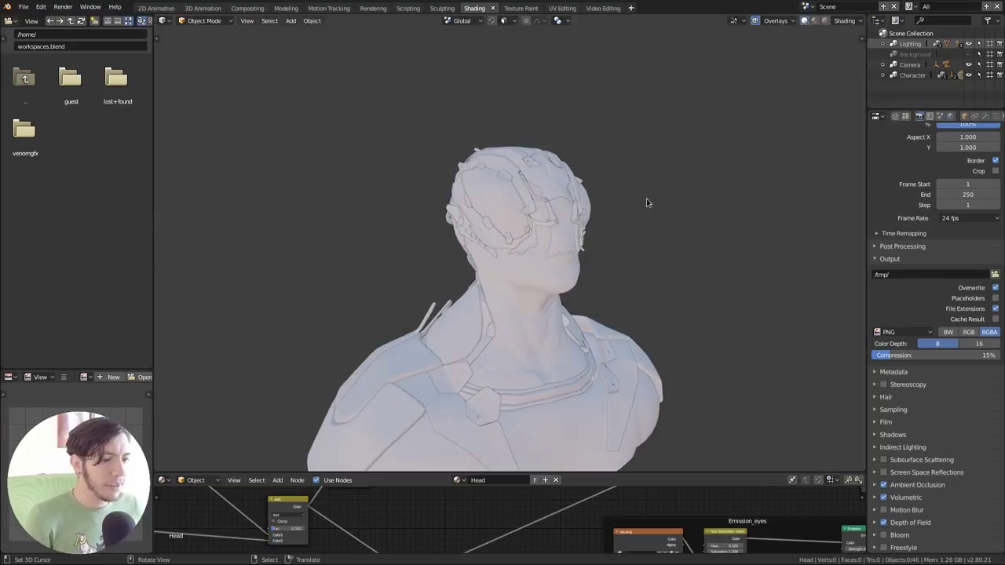
left_click(844, 21)
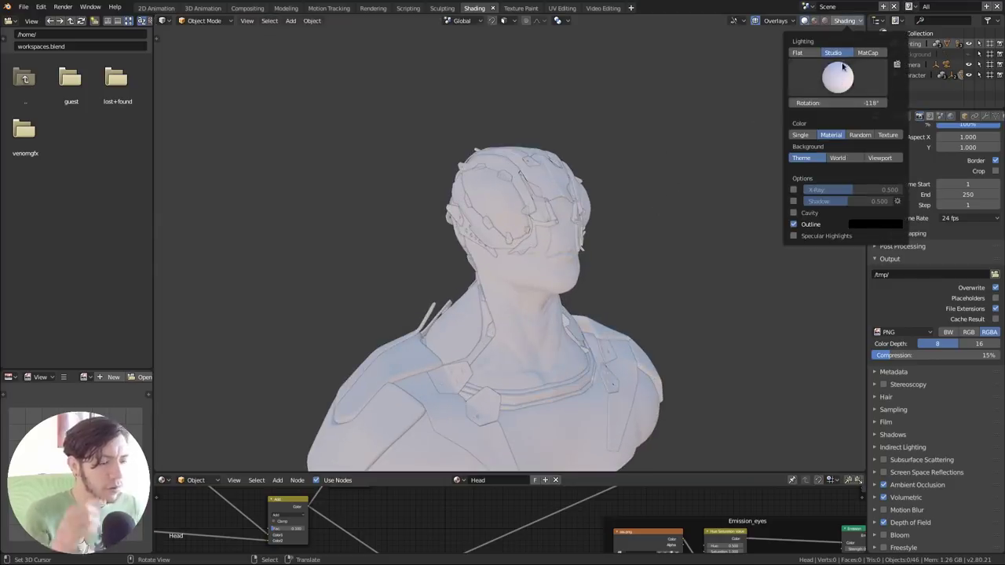
left_click(842, 70)
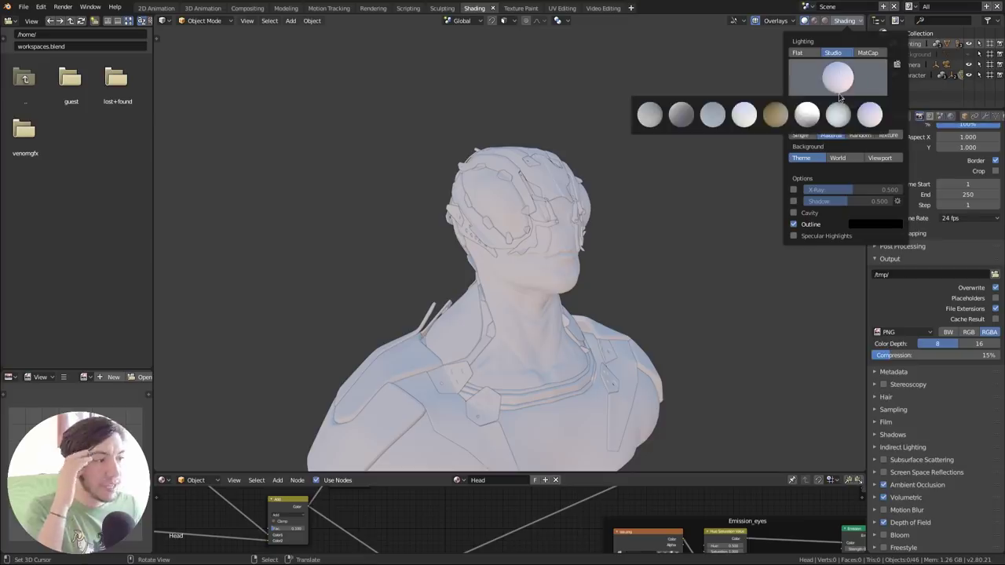
left_click(775, 116)
mouse_move(613, 253)
middle_mouse_down()
mouse_move(505, 268)
mouse_move(667, 249)
middle_mouse_up()
Step: Try the third, pale blue and white studio light presets in turn
left_click(859, 21)
left_click(838, 77)
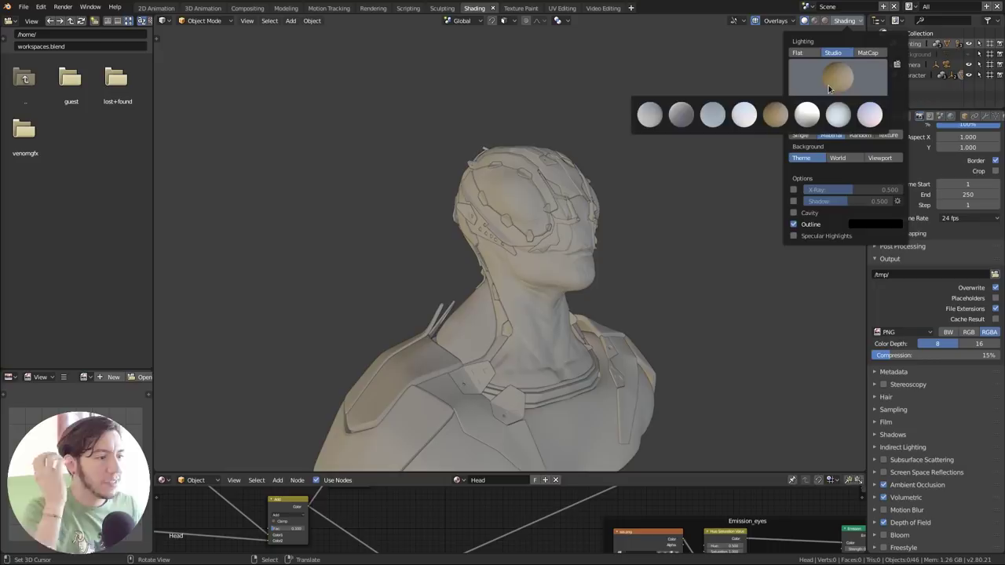
left_click(711, 112)
left_click(855, 22)
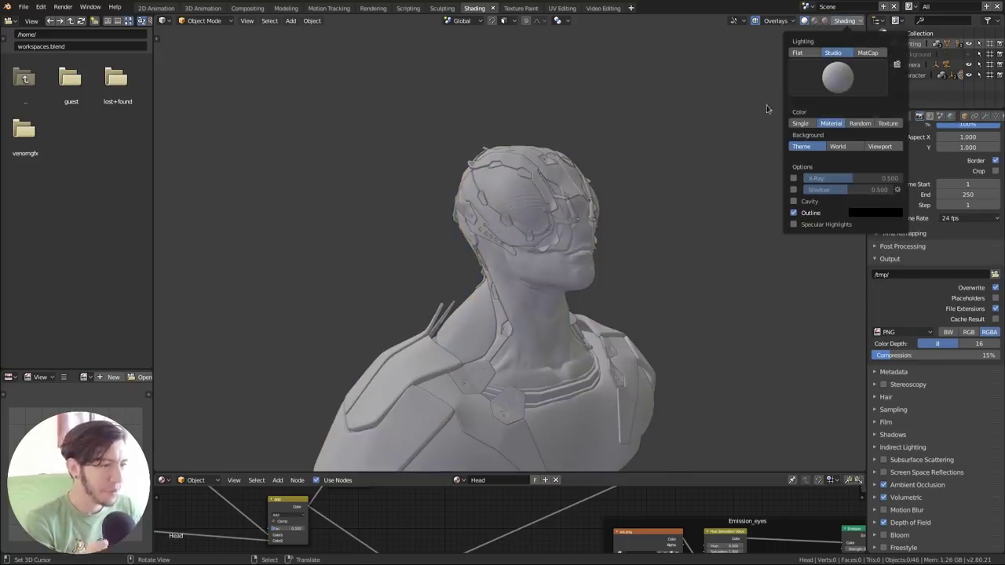
left_click(837, 76)
left_click(713, 115)
left_click(844, 75)
left_click(743, 114)
mouse_move(677, 267)
middle_mouse_down()
mouse_move(547, 264)
mouse_move(673, 267)
middle_mouse_up()
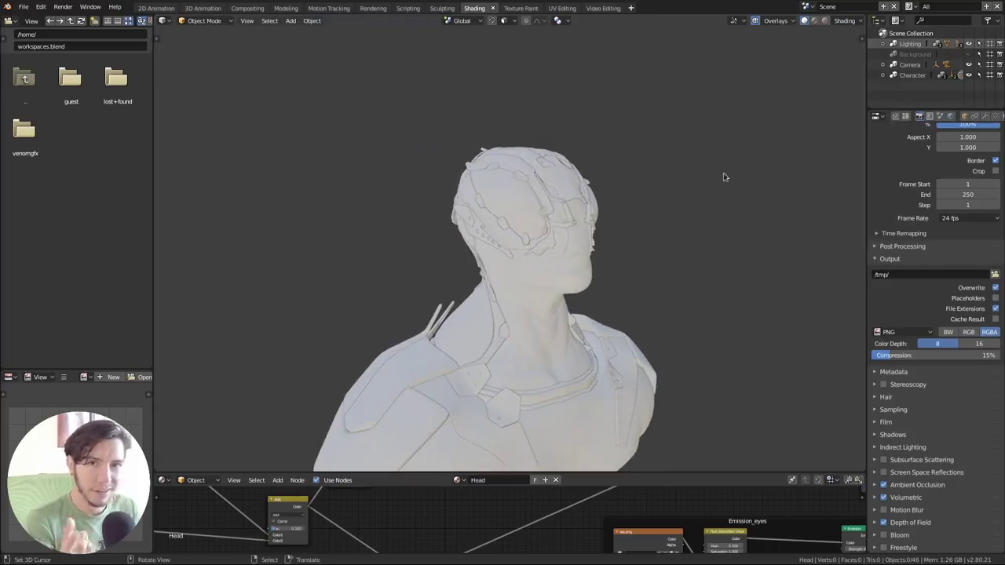
Step: Settle on the third studio light preset for a pale white look
left_click(847, 21)
left_click(845, 76)
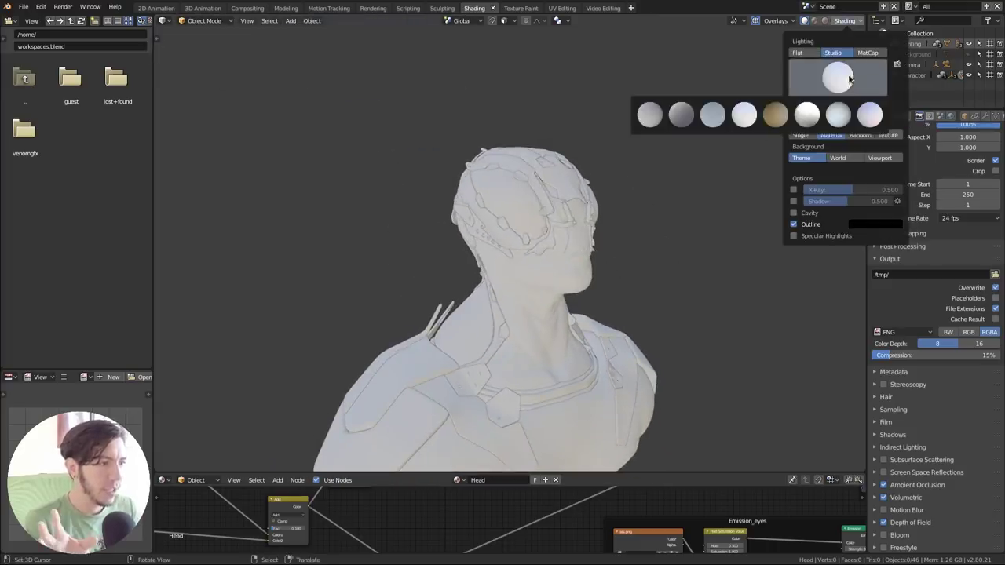
left_click(711, 118)
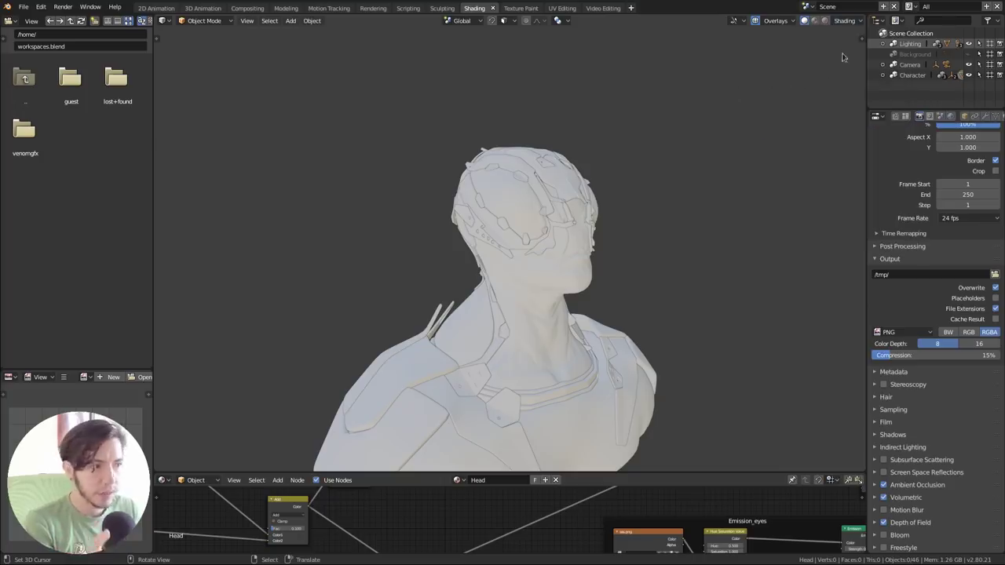
left_click(848, 21)
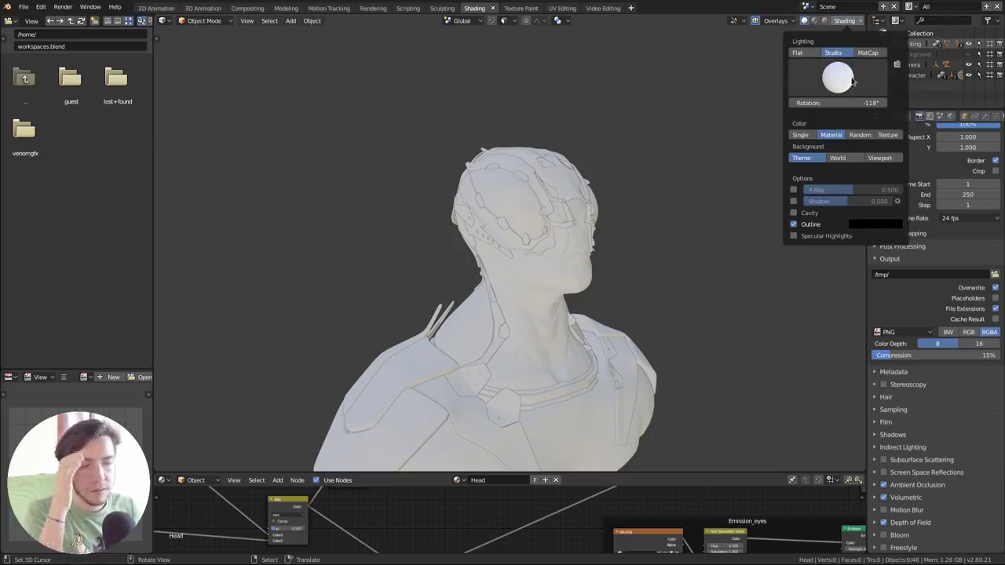
left_click(838, 78)
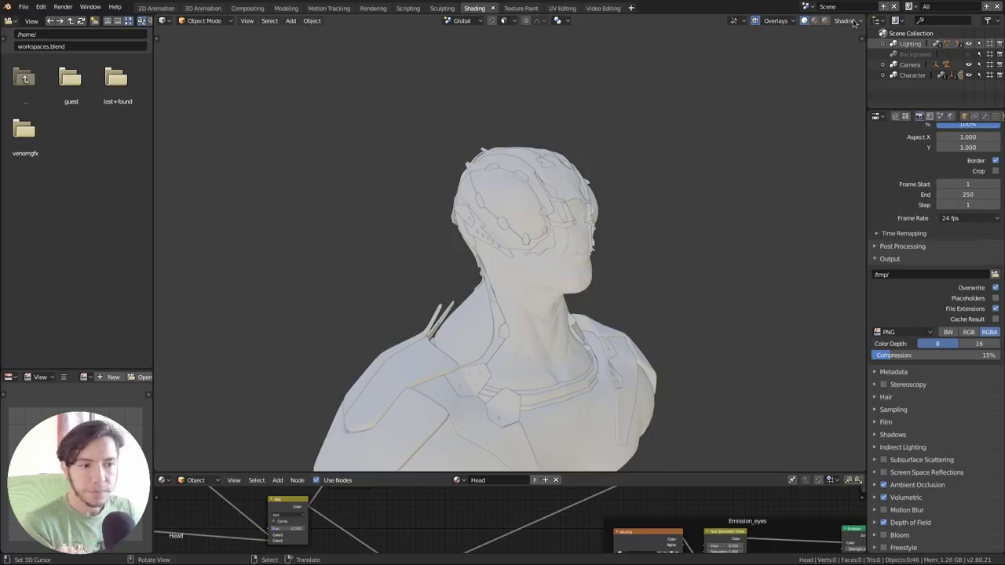
middle_click_drag(746, 134, 823, 61)
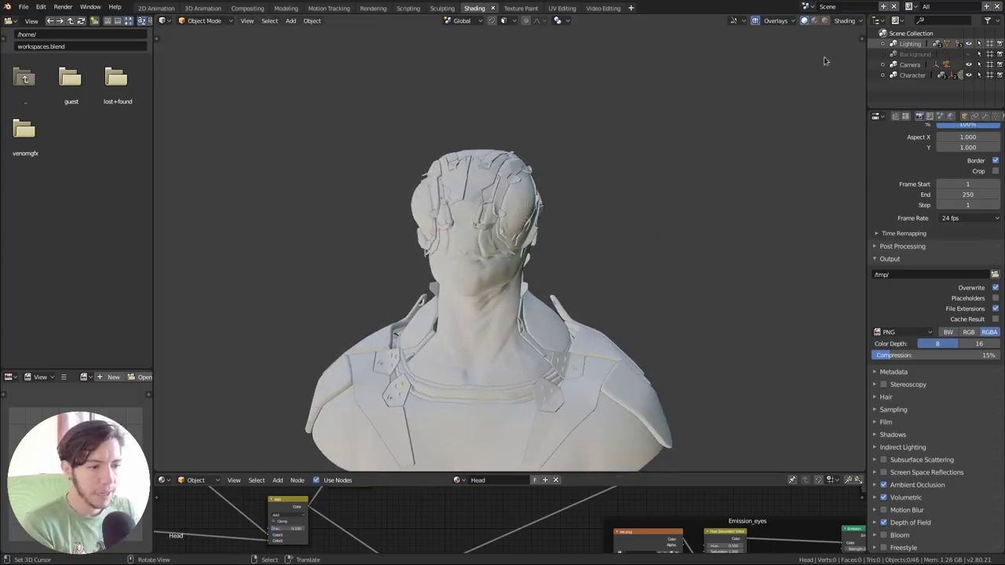
left_click(858, 22)
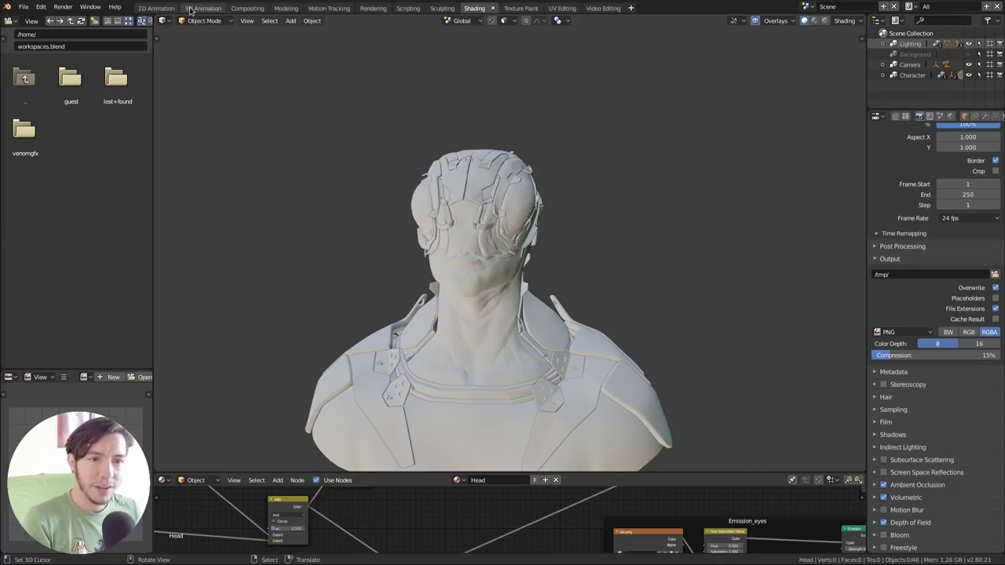
scroll(477, 158, "down", 5)
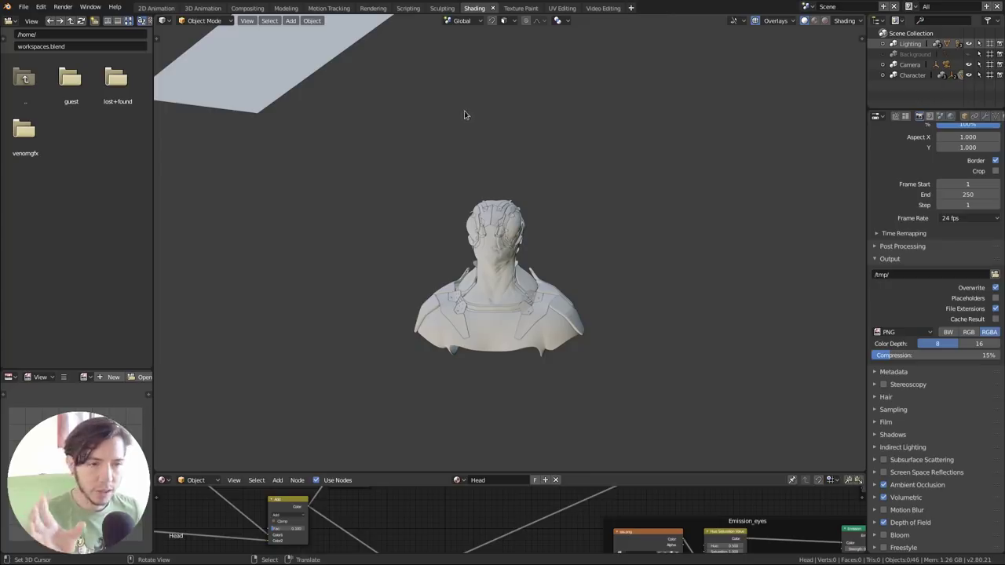
Step: Load the default start-up scene with Ctrl+N and switch to the 2D Animation workspace
key("ctrl+n")
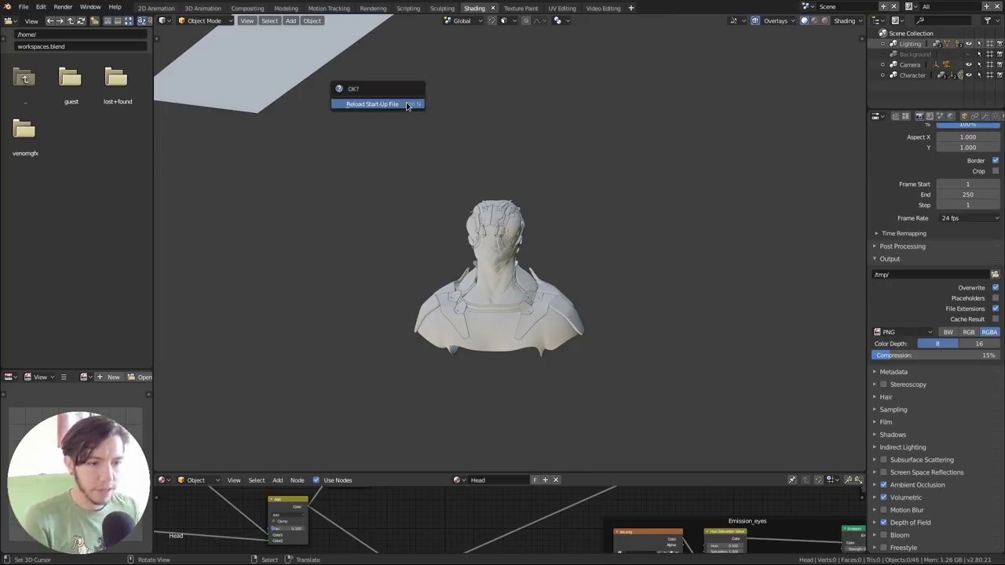
left_click(406, 106)
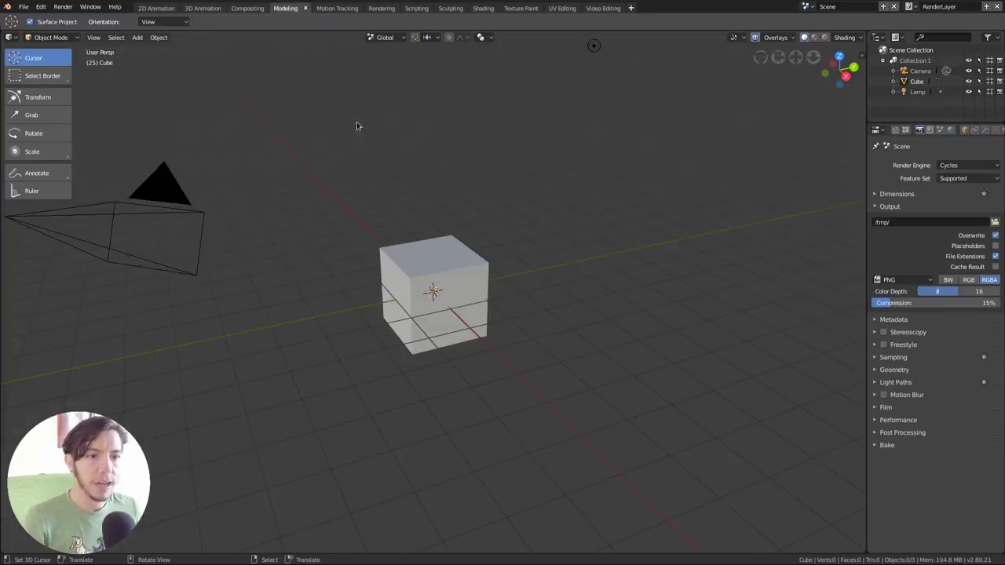
left_click(461, 280)
scroll(460, 281, "up", 5)
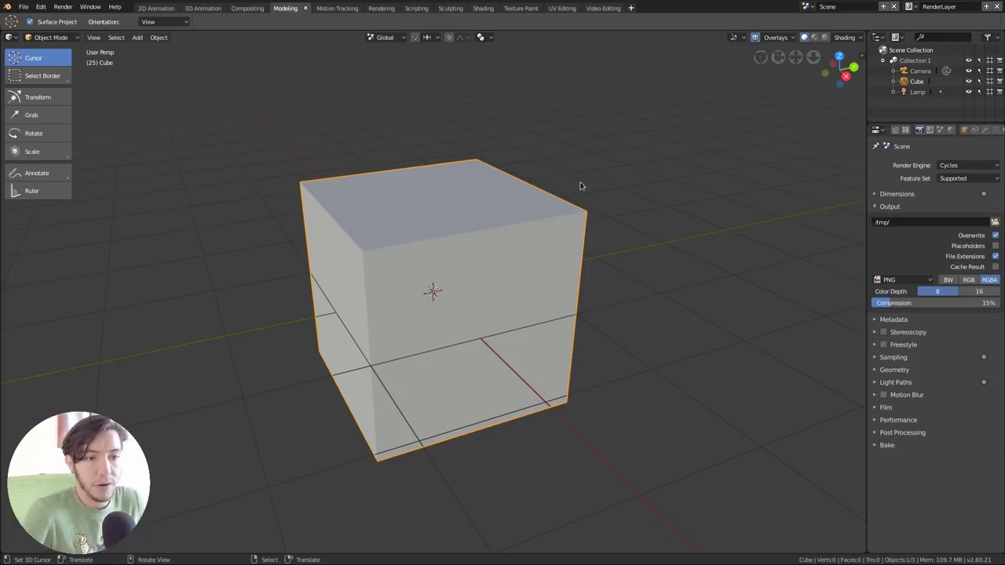
left_click(156, 8)
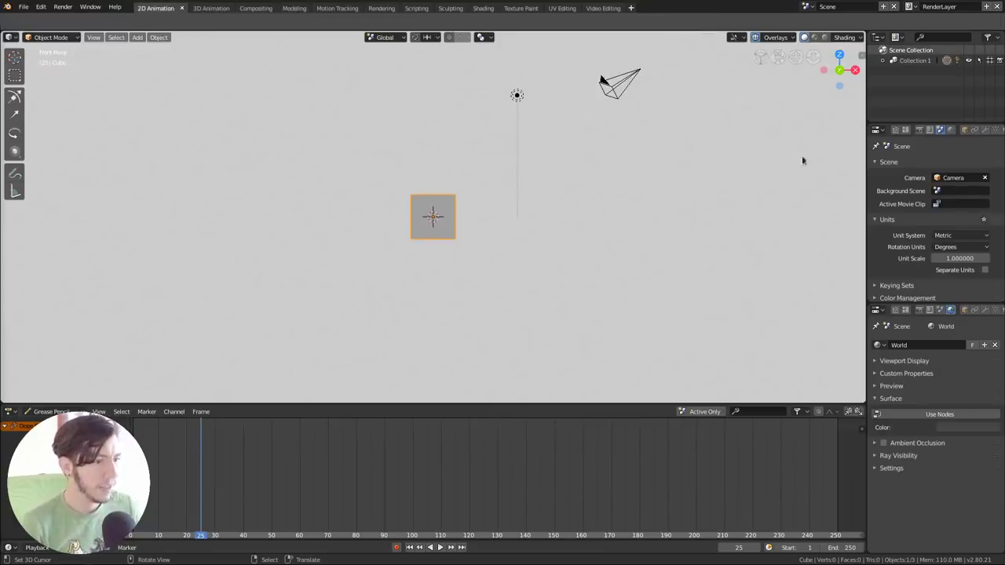
Step: Replace the cube with a grease pencil Stroke and play the timeline to frame 73
key("x")
left_click(447, 249)
key("shift+a")
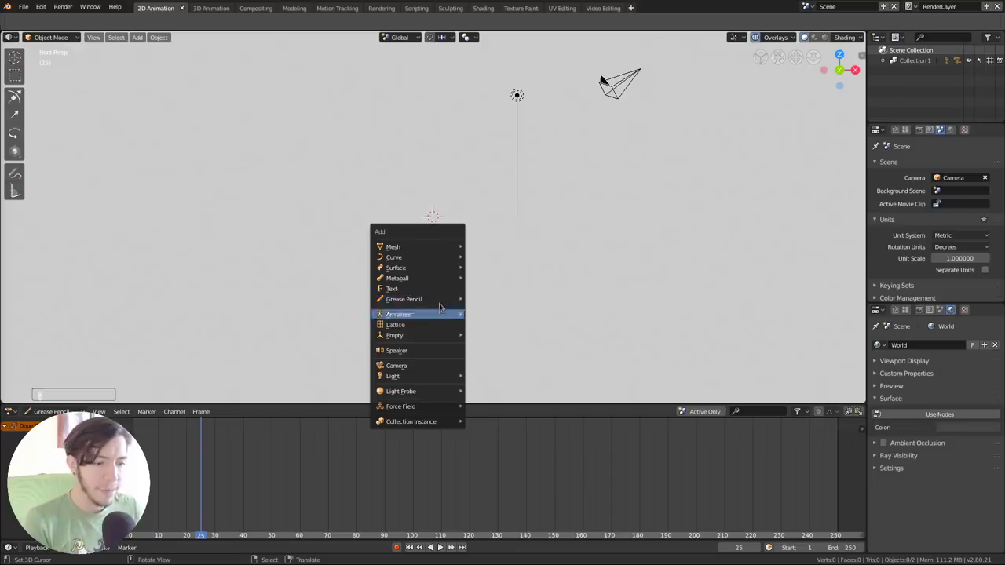
mouse_move(441, 301)
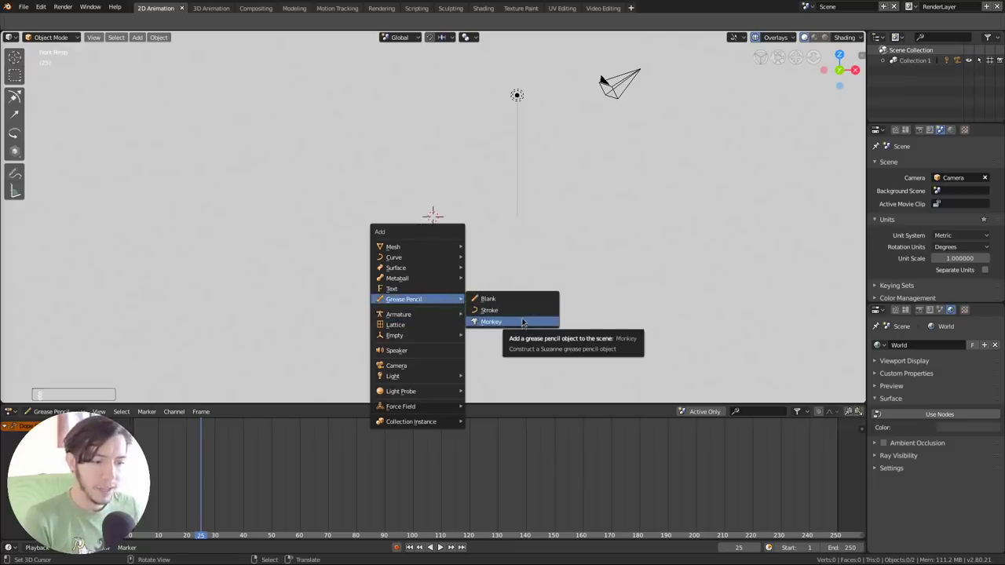
left_click(495, 310)
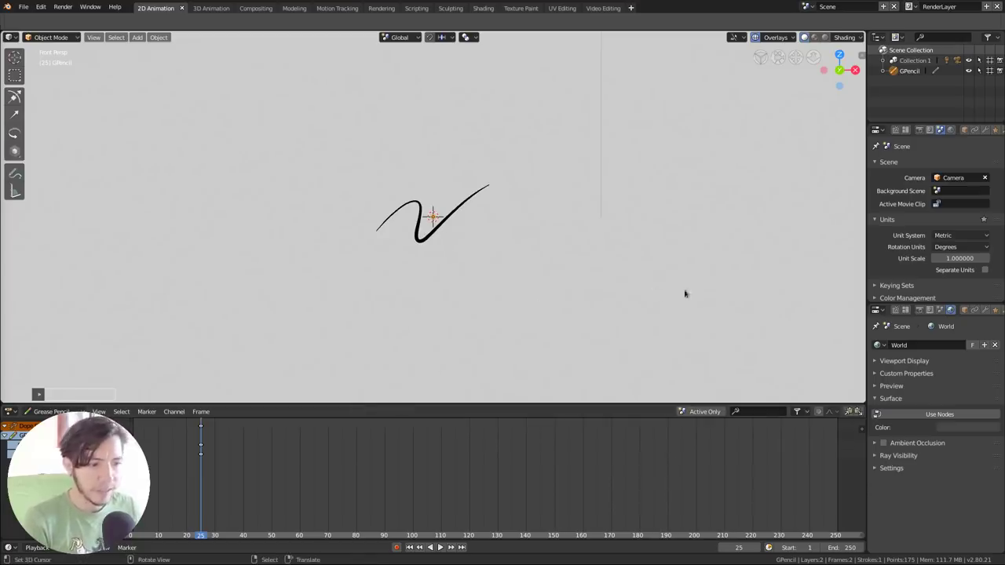
left_click_drag(276, 466, 242, 474)
key("space")
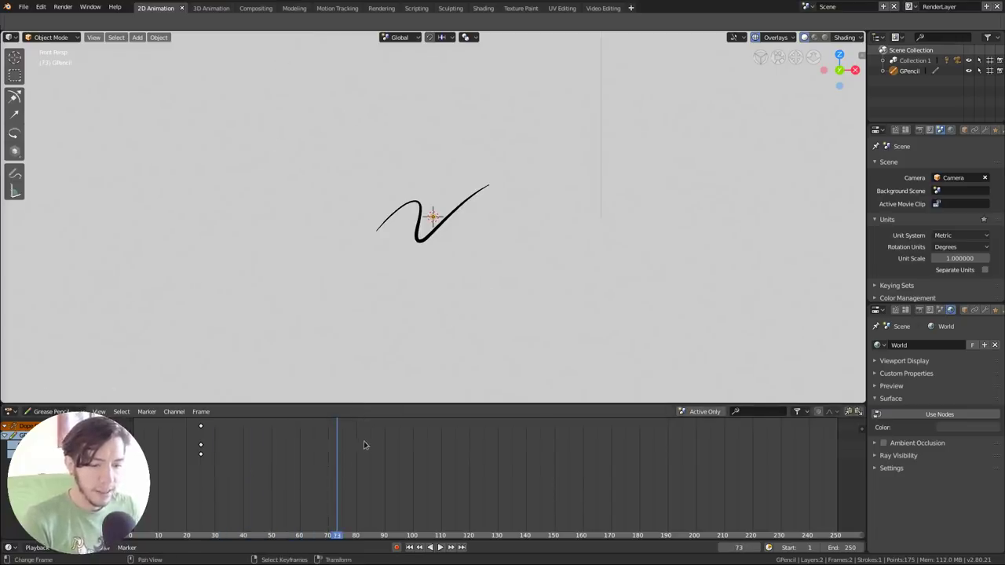
Step: Flip between the 2D Animation, 3D Animation and Compositing workspaces
left_click(211, 8)
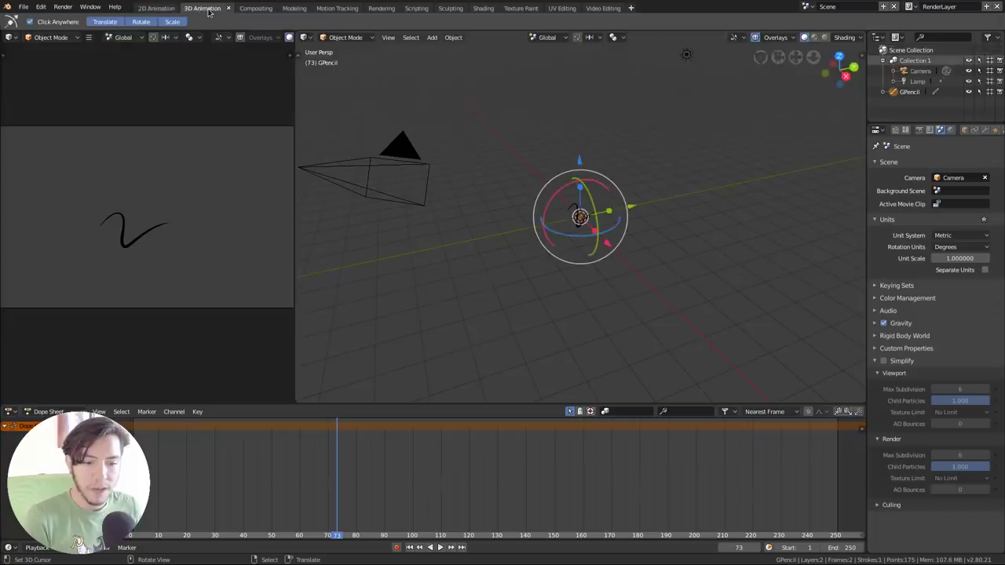
left_click(157, 8)
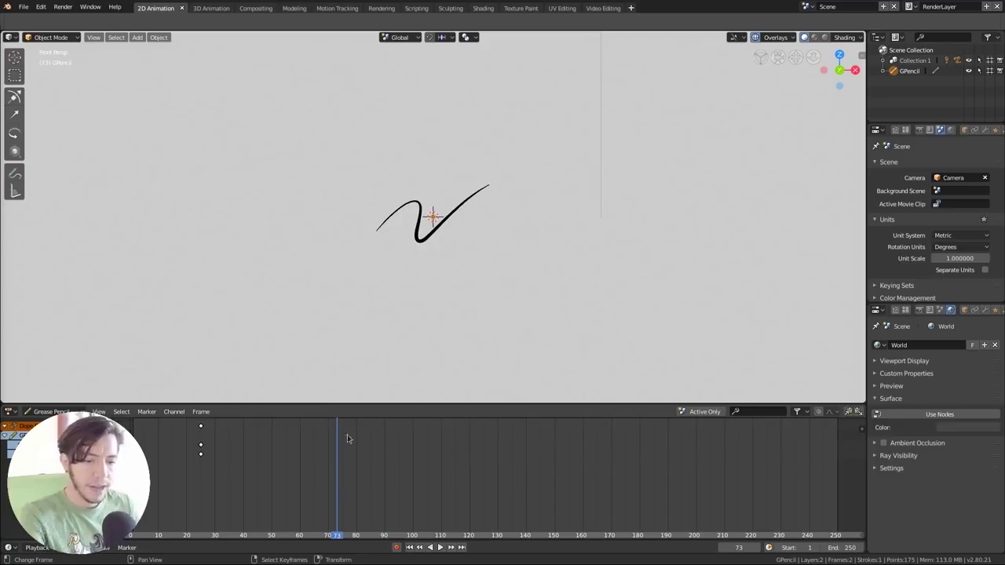
left_click(210, 8)
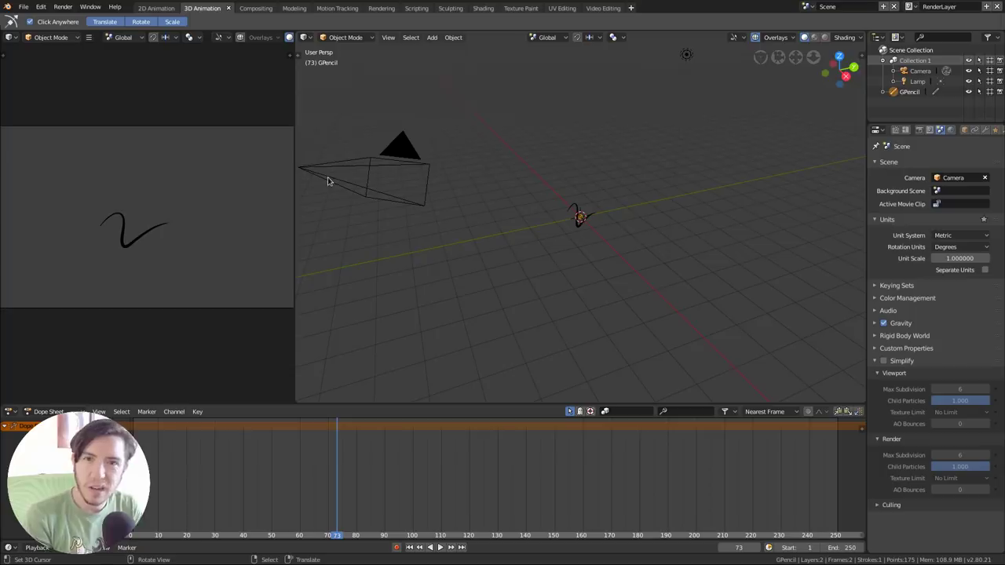
left_click(150, 8)
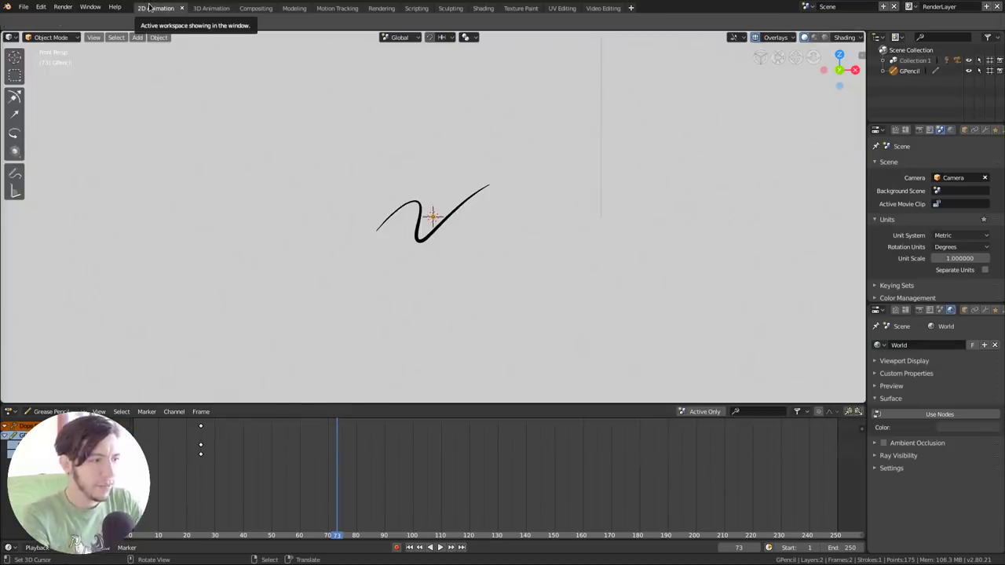
left_click(210, 7)
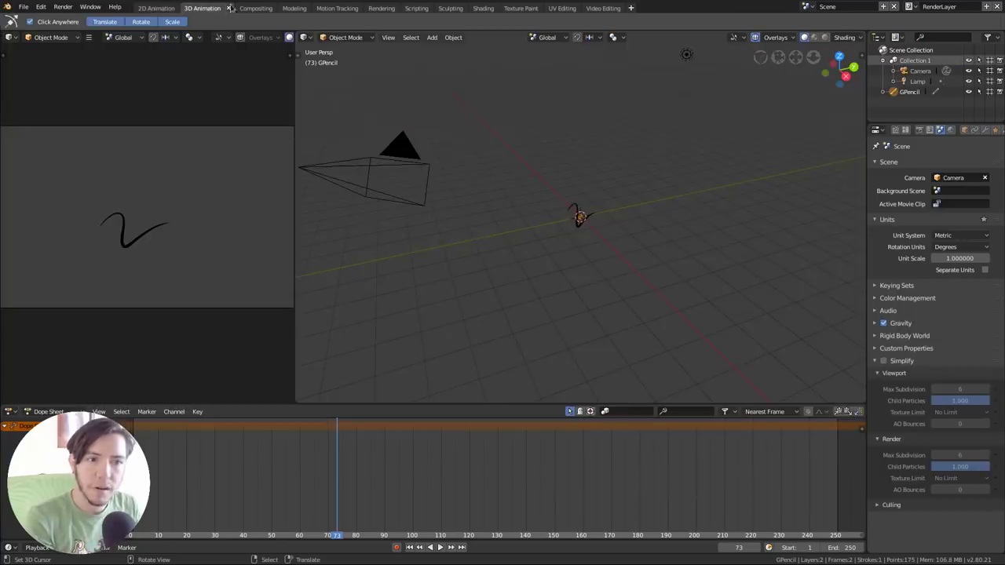
left_click(257, 8)
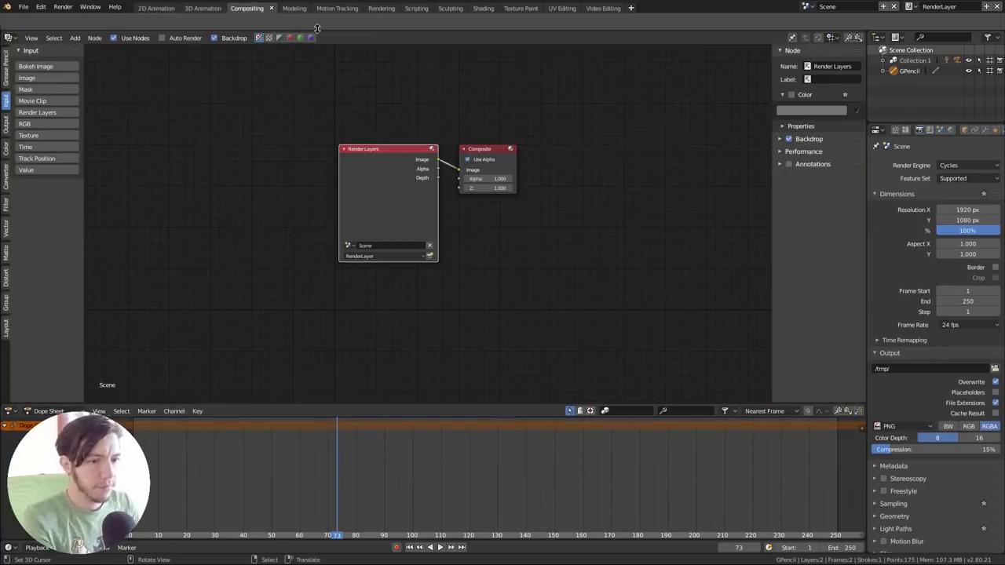
left_click(204, 8)
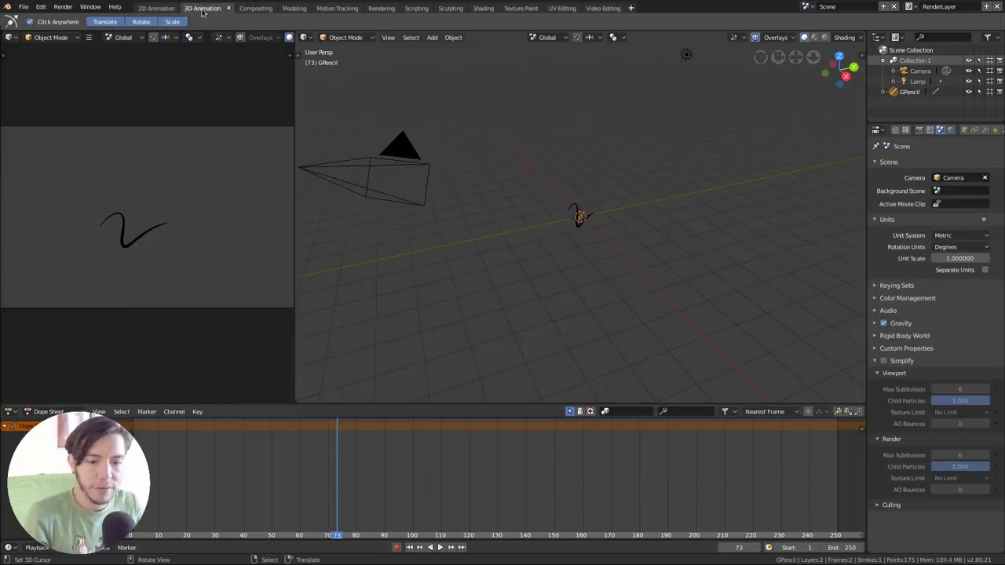
left_click(255, 8)
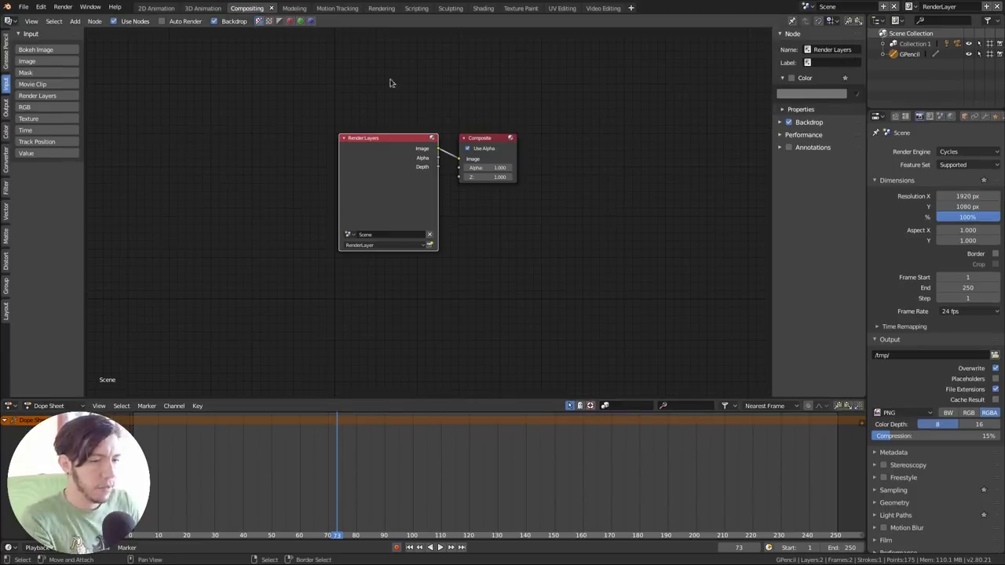
Step: Visit the Modeling, Motion Tracking and Rendering workspaces and browse the Window and Render menus
left_click(286, 8)
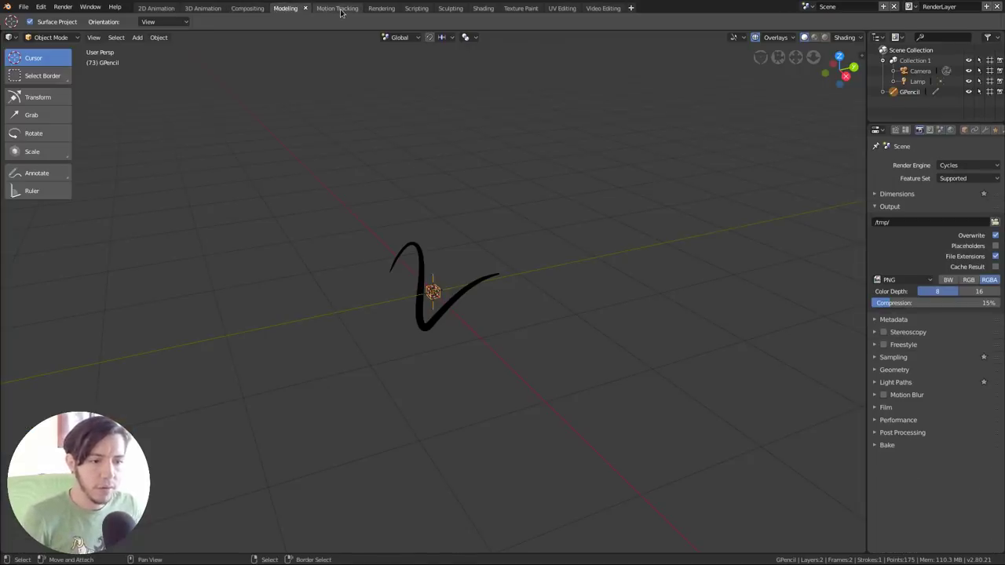
left_click(340, 9)
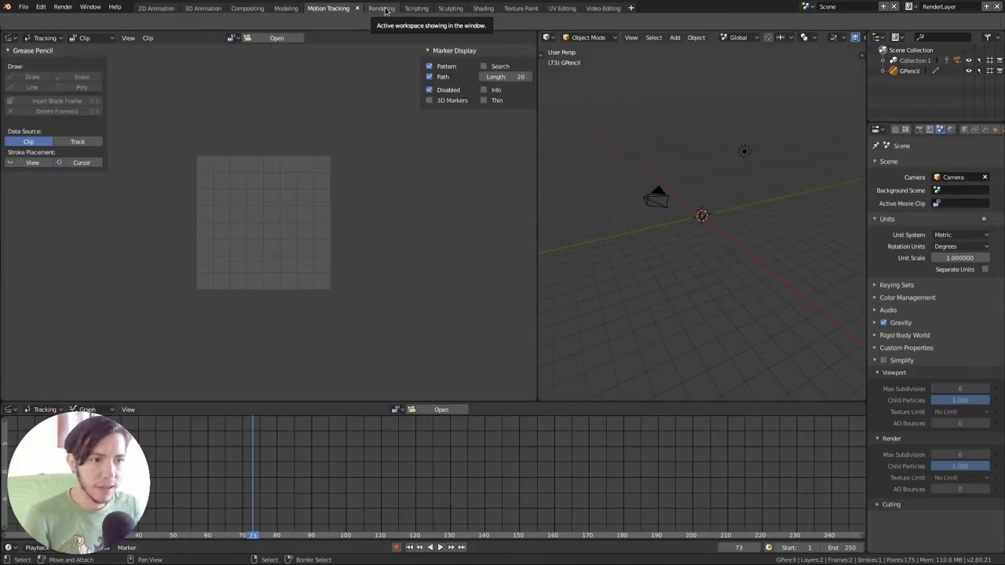
left_click(382, 9)
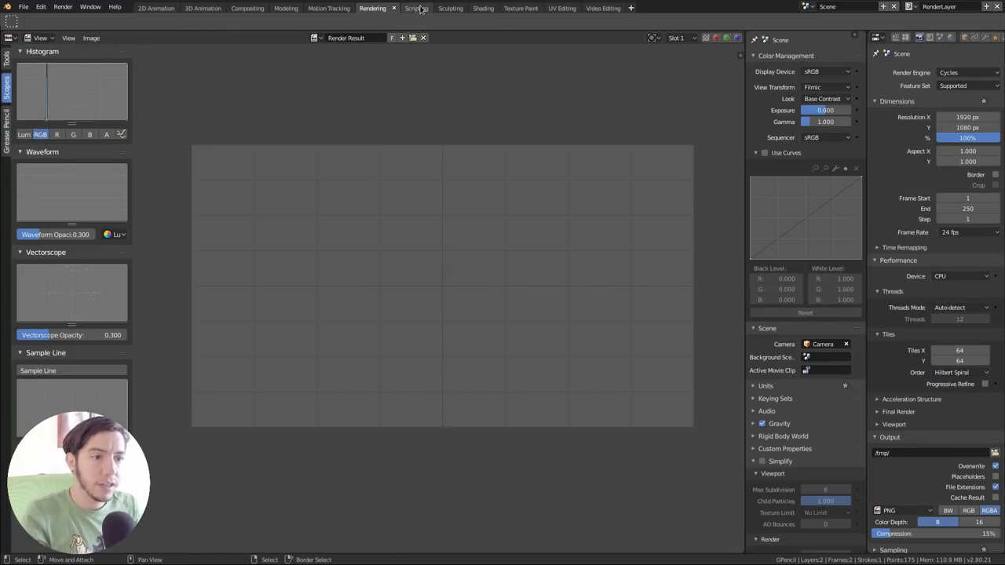
left_click(93, 7)
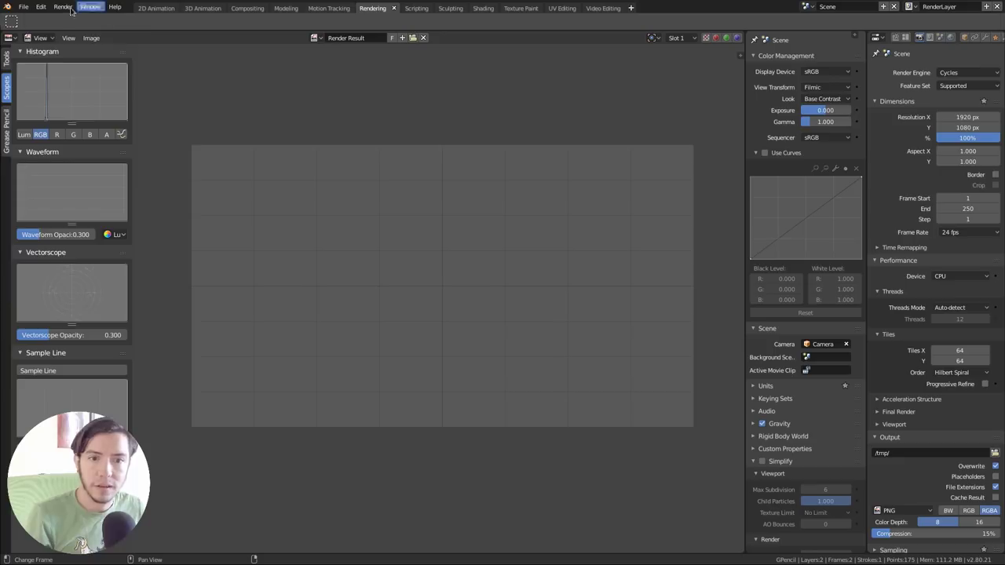
left_click(63, 7)
mouse_move(100, 83)
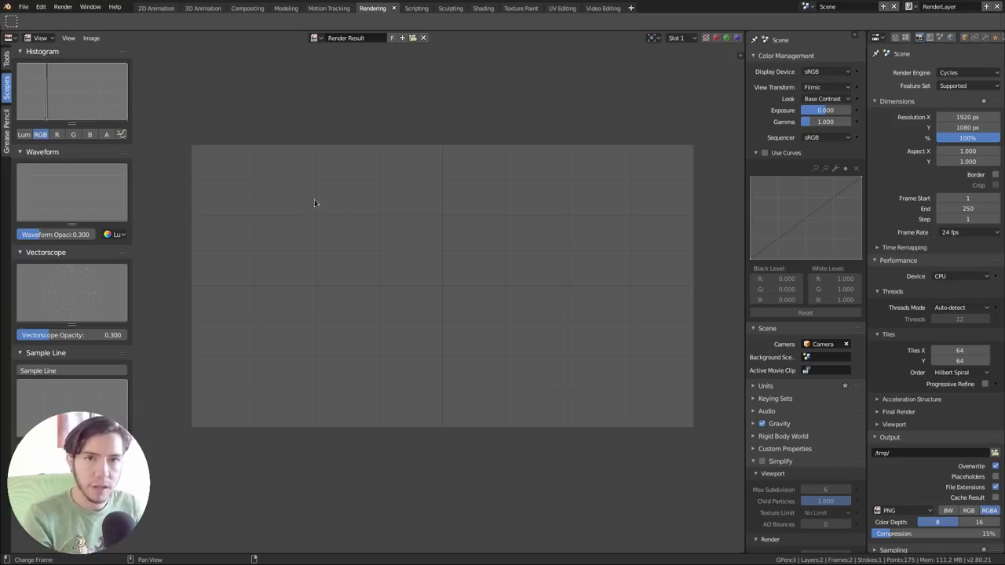
Step: Load the Python Background Job template in Scripting, then show the Sculpting workspace
left_click(408, 8)
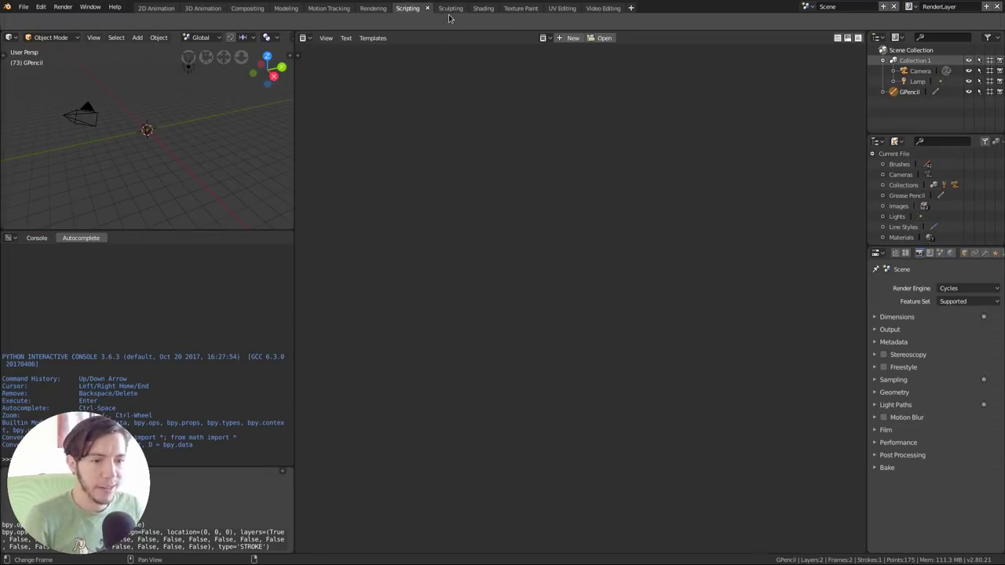
left_click(373, 37)
mouse_move(393, 50)
left_click(507, 62)
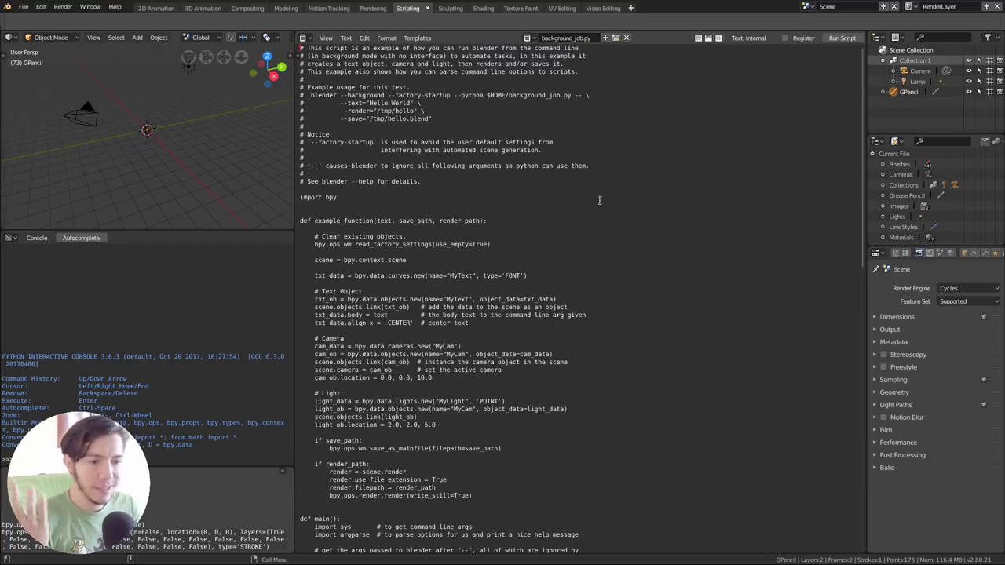
scroll(599, 200, "down", 5)
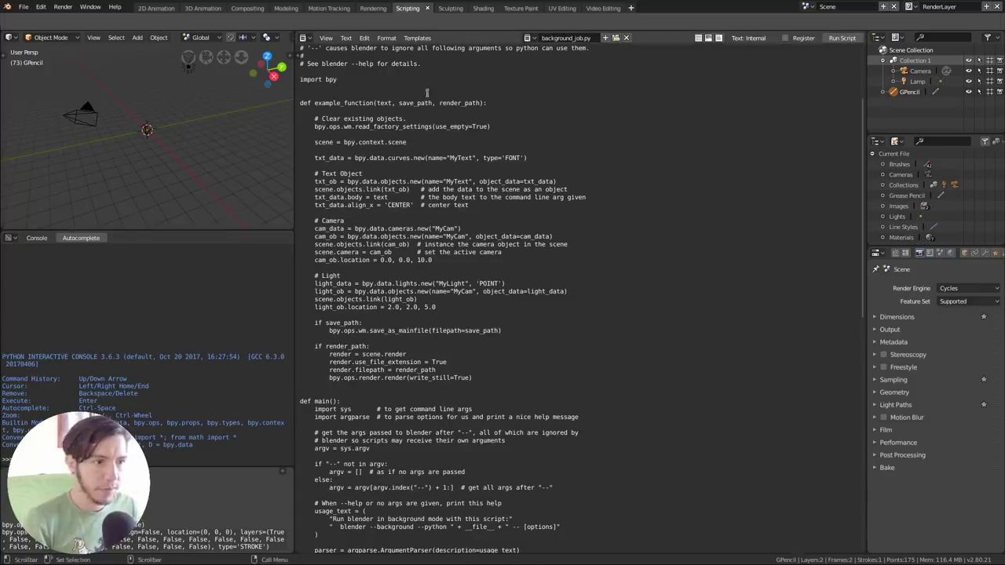
left_click(450, 8)
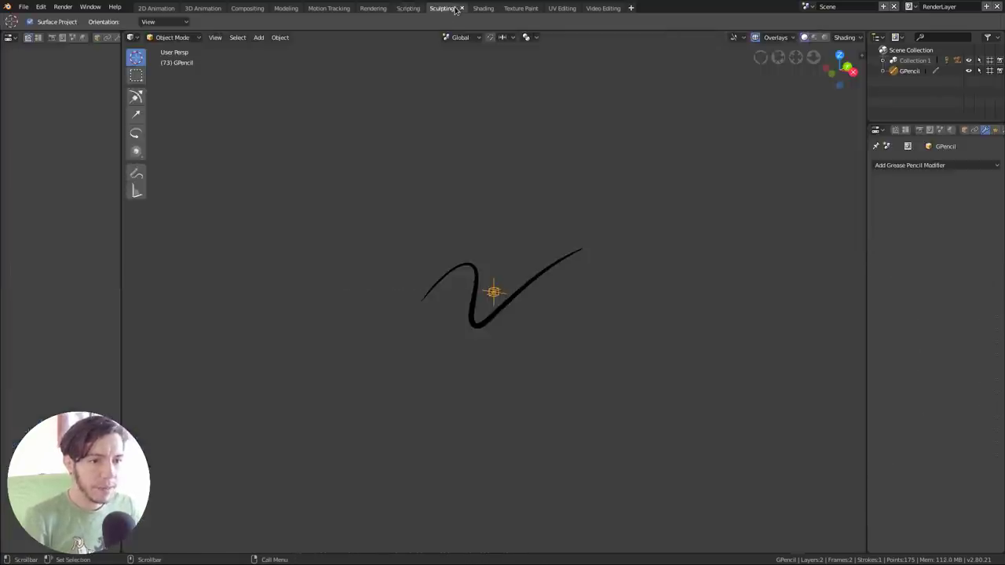
Step: Open wasp_bot.blend without its saved interface and orbit the bust in Modeling
key("F4")
left_click(554, 211)
left_click(211, 91)
left_click(10, 387)
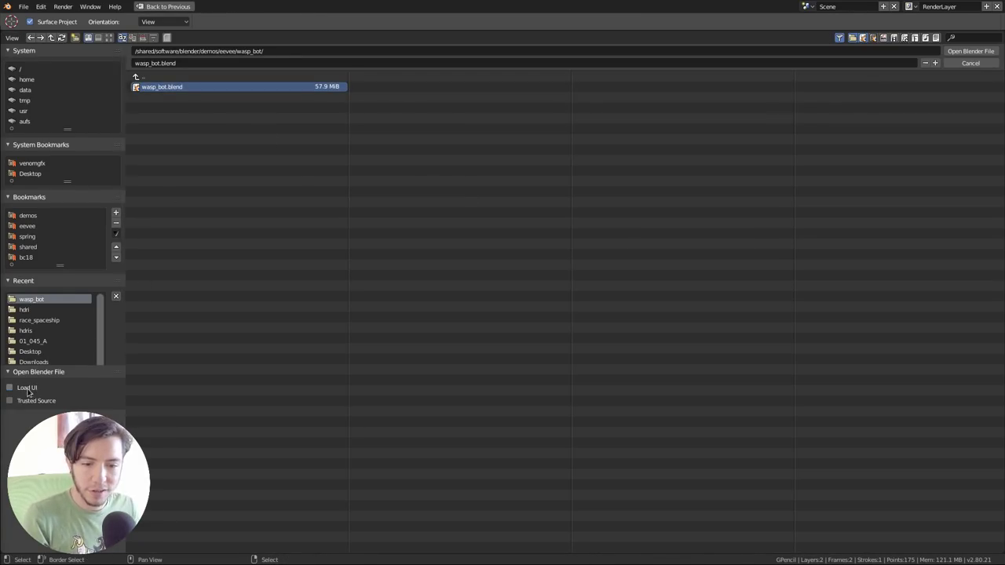
double_click(190, 90)
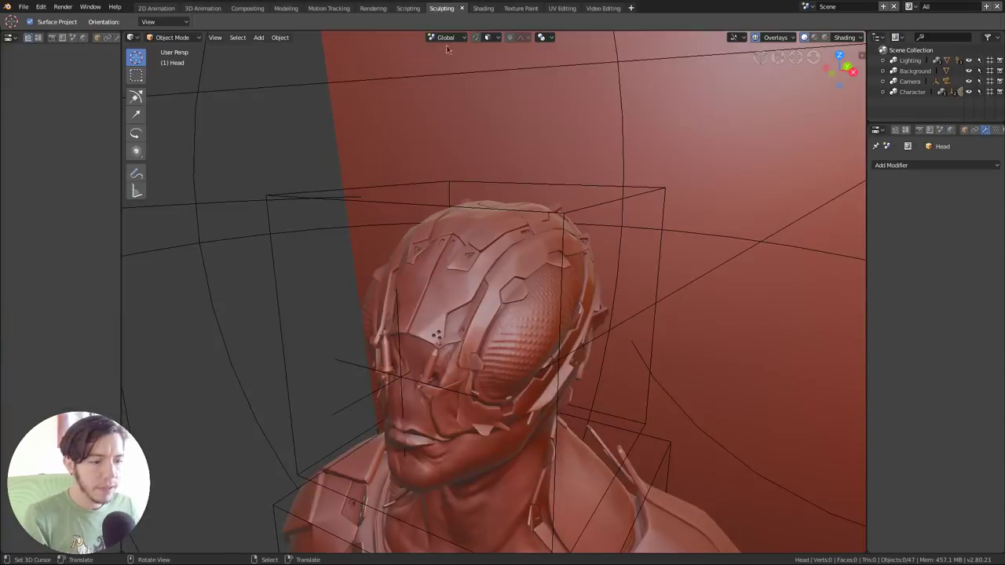
scroll(581, 211, "down", 3)
middle_click_drag(581, 211, 334, 26)
left_click(285, 8)
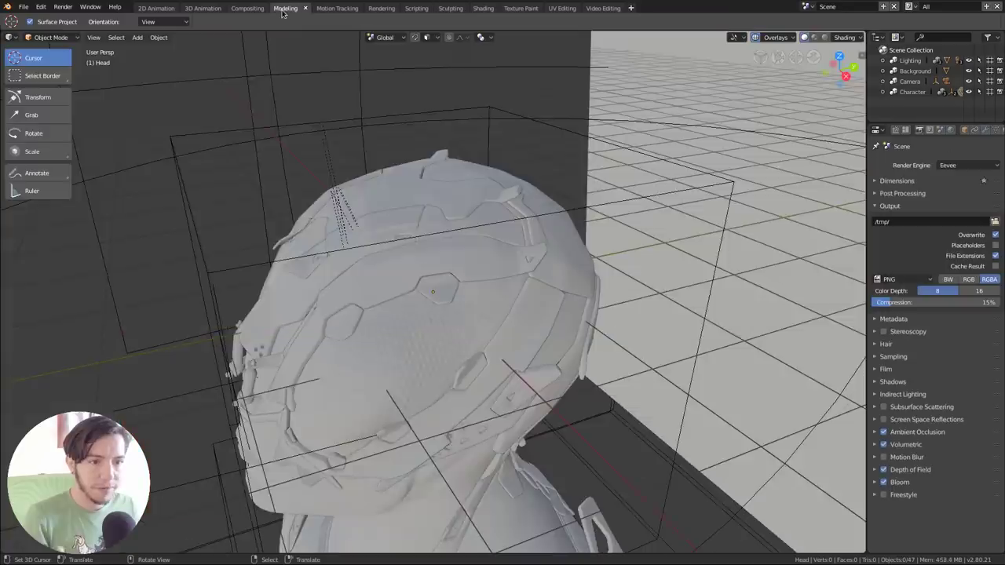
middle_click_drag(453, 316, 377, 135)
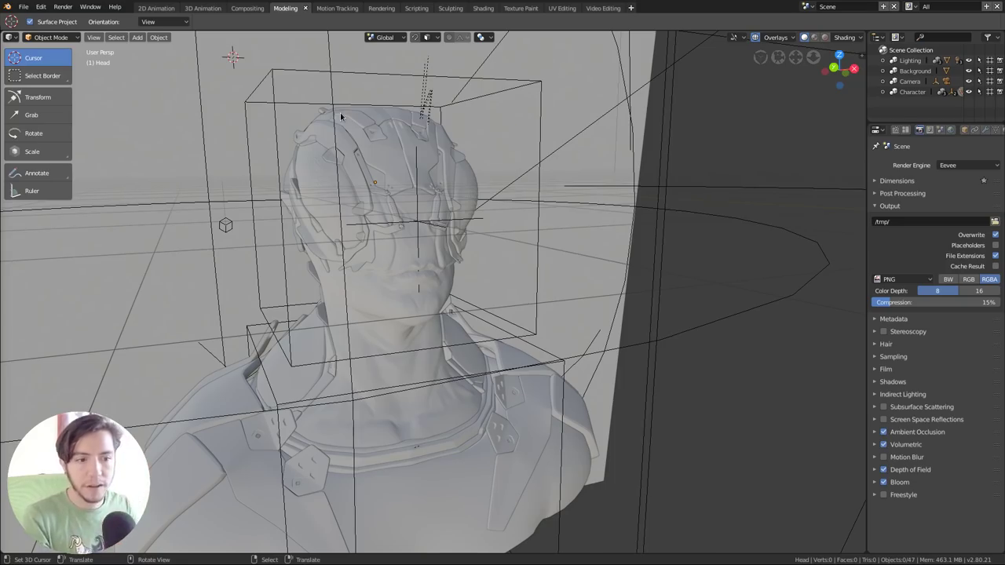
Step: Reopen wasp_bot.blend with its saved interface and view it in the Sculpting workspace
key("F4")
left_click(318, 73)
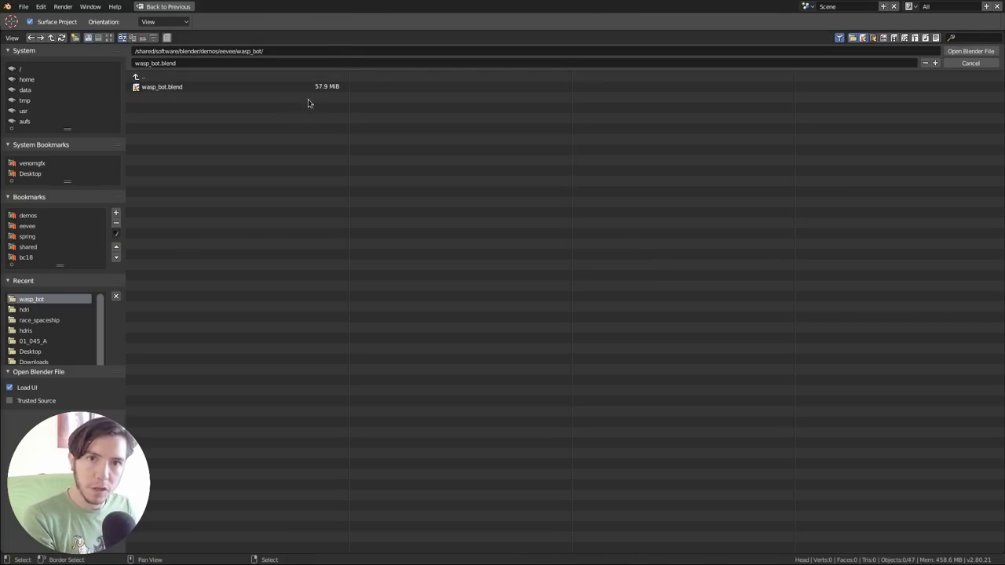
left_click(172, 88)
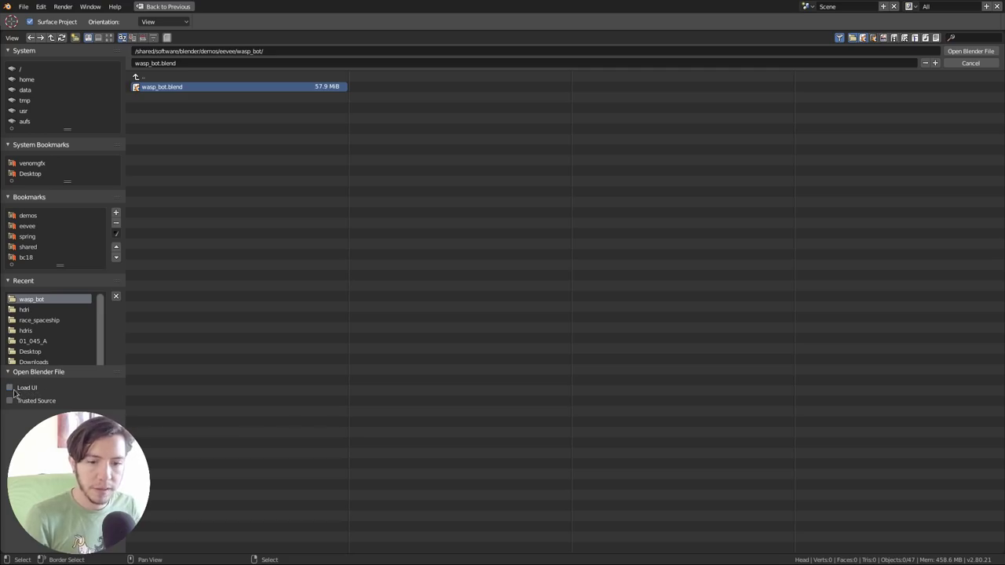
double_click(296, 87)
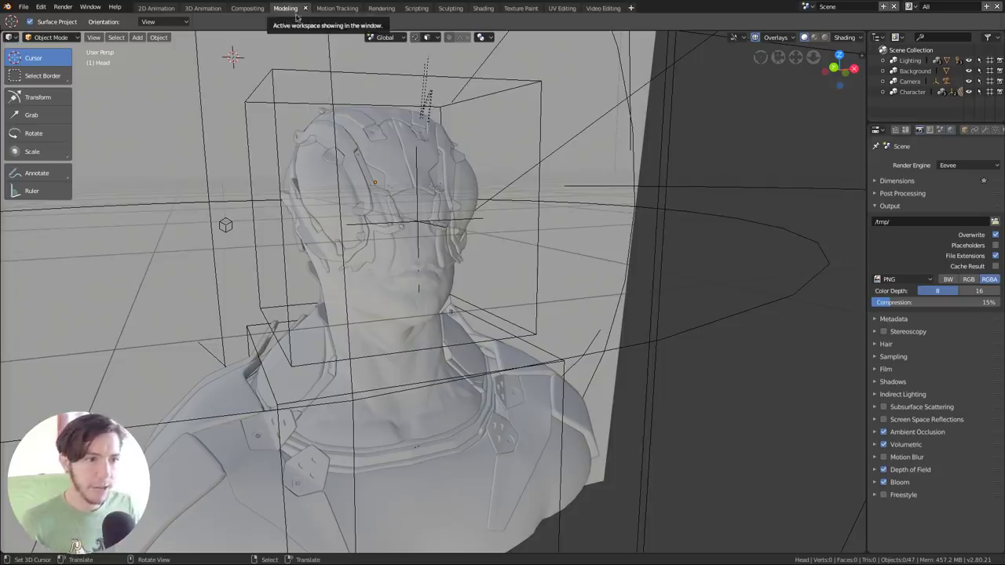
left_click(455, 9)
middle_click_drag(471, 283, 566, 271)
Step: Look over the shading options, orbit the head, and hide the viewport overlays
left_click(858, 37)
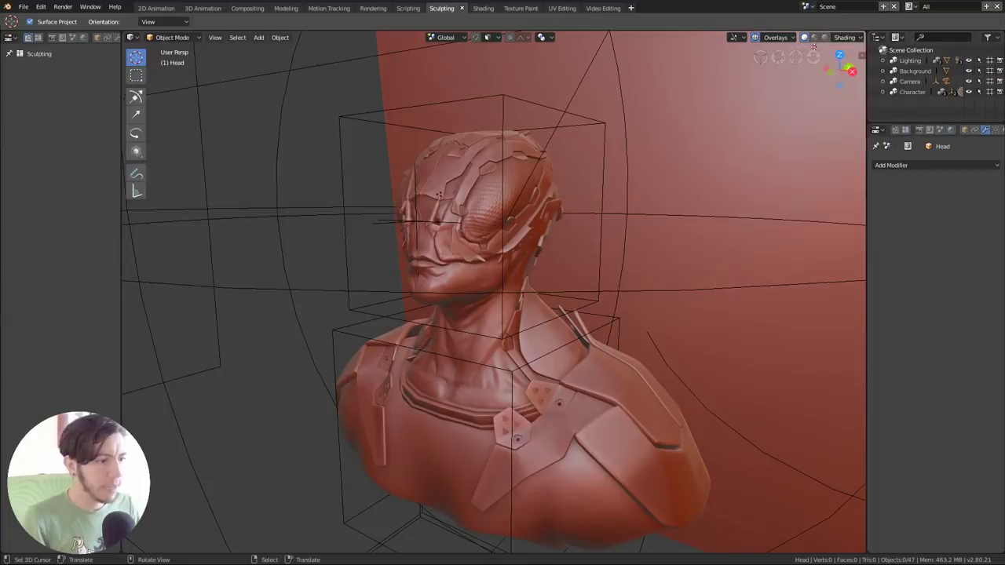
left_click(858, 38)
scroll(460, 262, "up", 5)
middle_click_drag(460, 263, 567, 297)
scroll(567, 297, "down", 5)
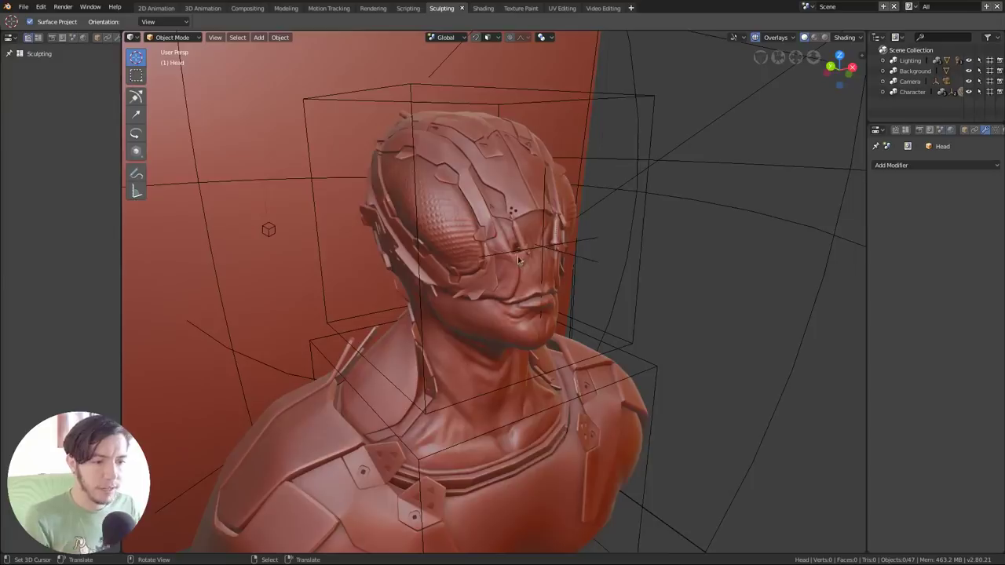
left_click(756, 39)
middle_click_drag(738, 74, 766, 38)
left_click(758, 39)
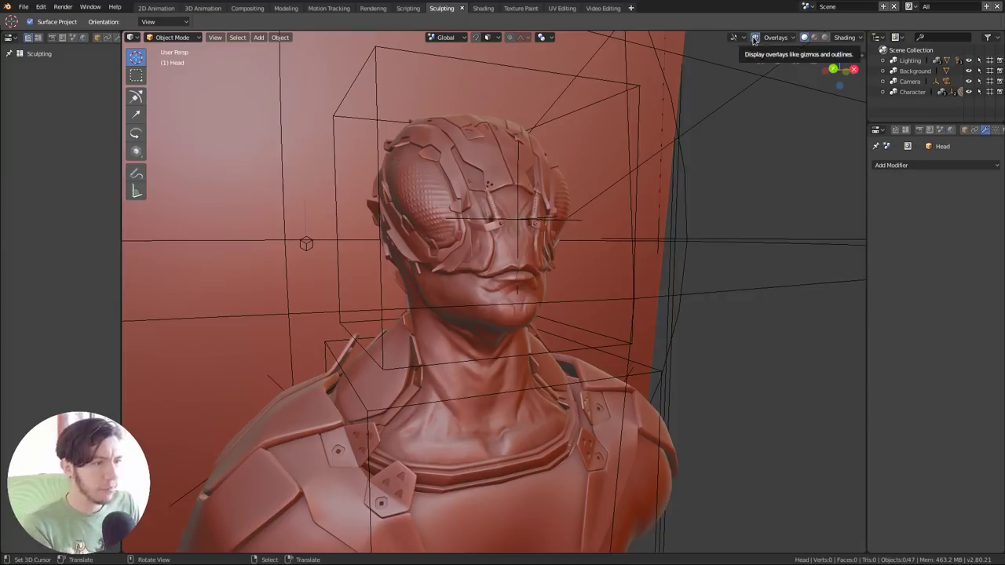
left_click(754, 39)
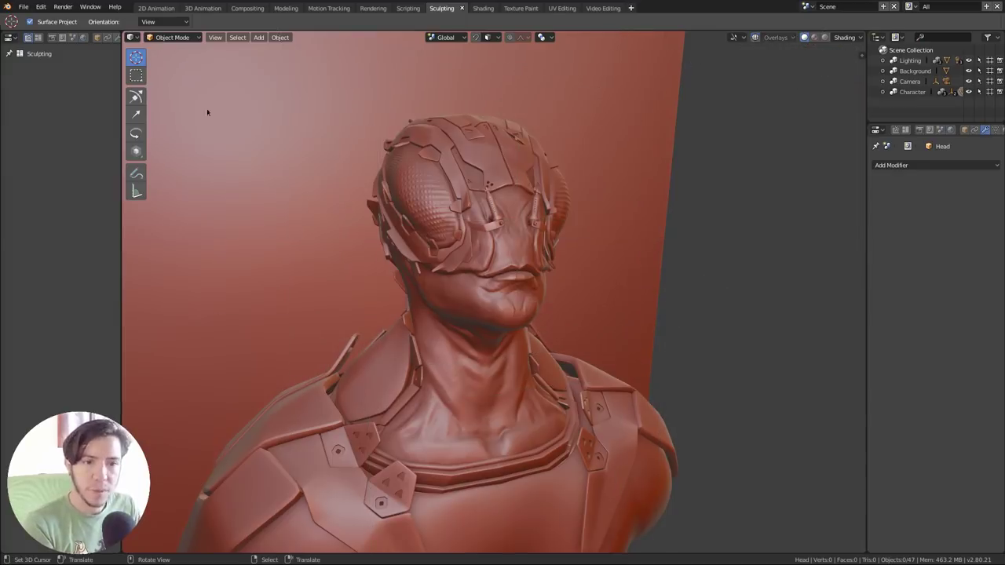
key("ctrl+Tab")
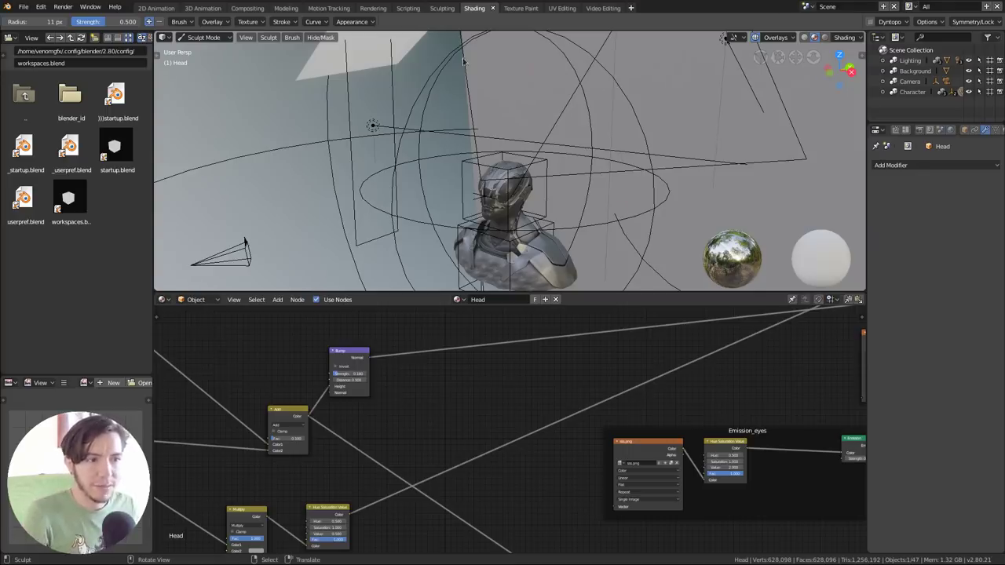
Step: Flip between the Sculpting and Shading workspaces, then show Texture Paint
left_click(442, 8)
left_click(475, 8)
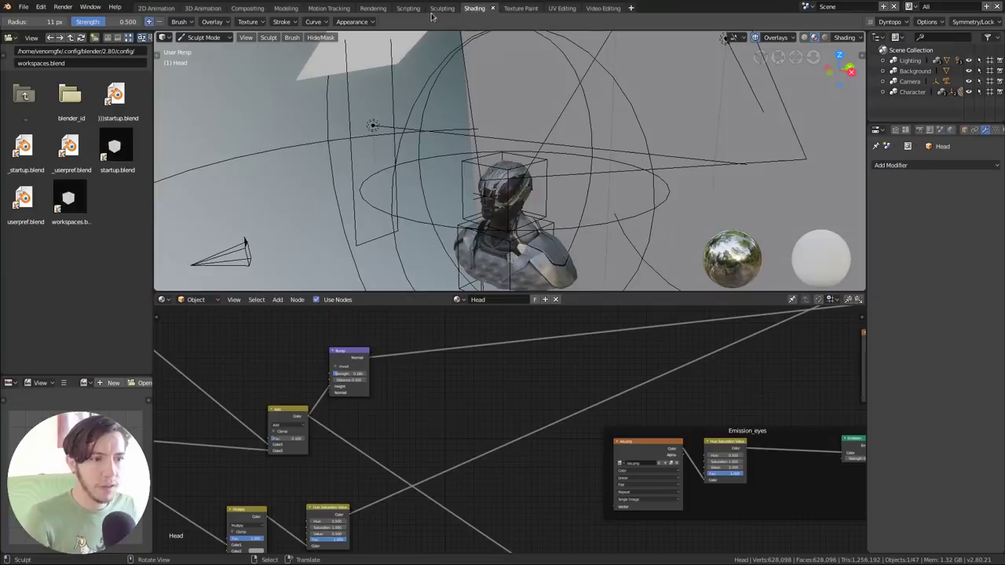
left_click(442, 9)
left_click(475, 8)
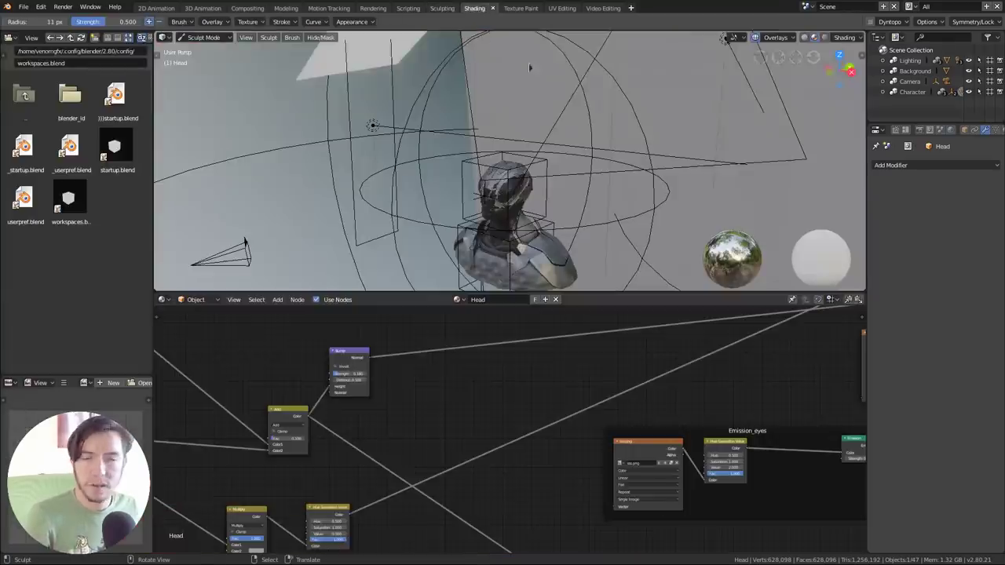
left_click(520, 9)
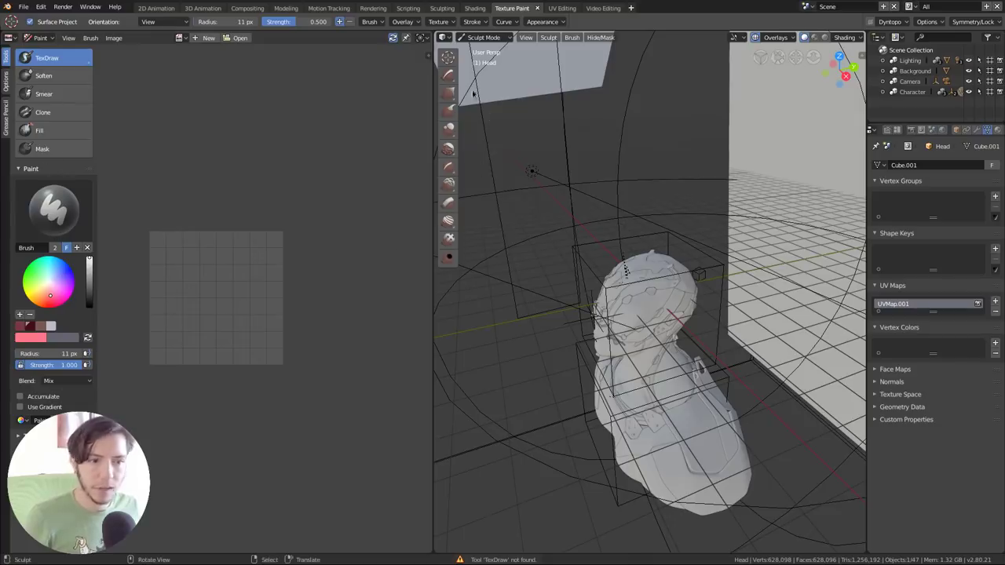
Step: Toggle UV Editing and Texture Paint, then open Video Editing and collapse its tool-settings row
left_click(560, 9)
left_click(514, 9)
left_click(553, 9)
left_click(517, 8)
left_click(554, 8)
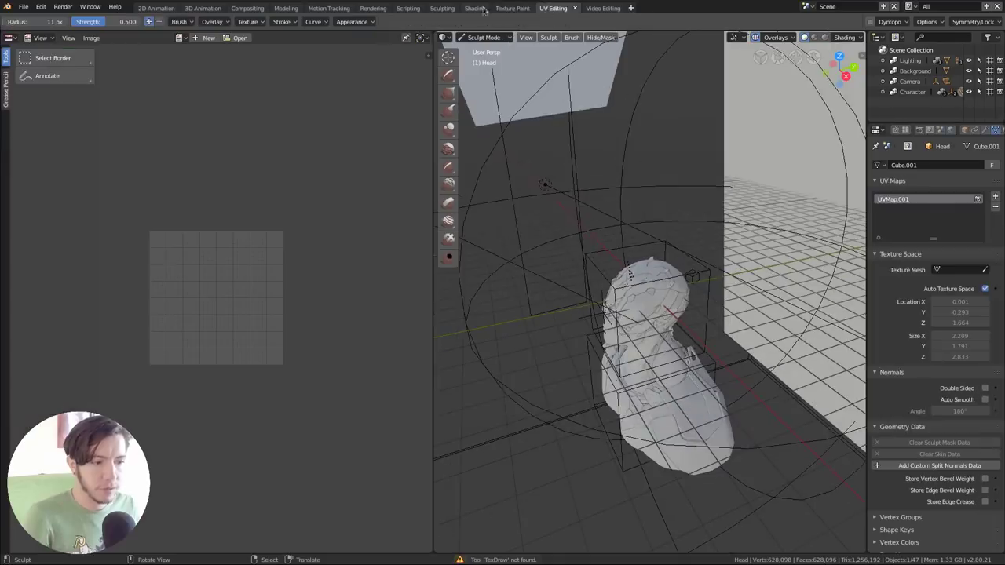
left_click(515, 9)
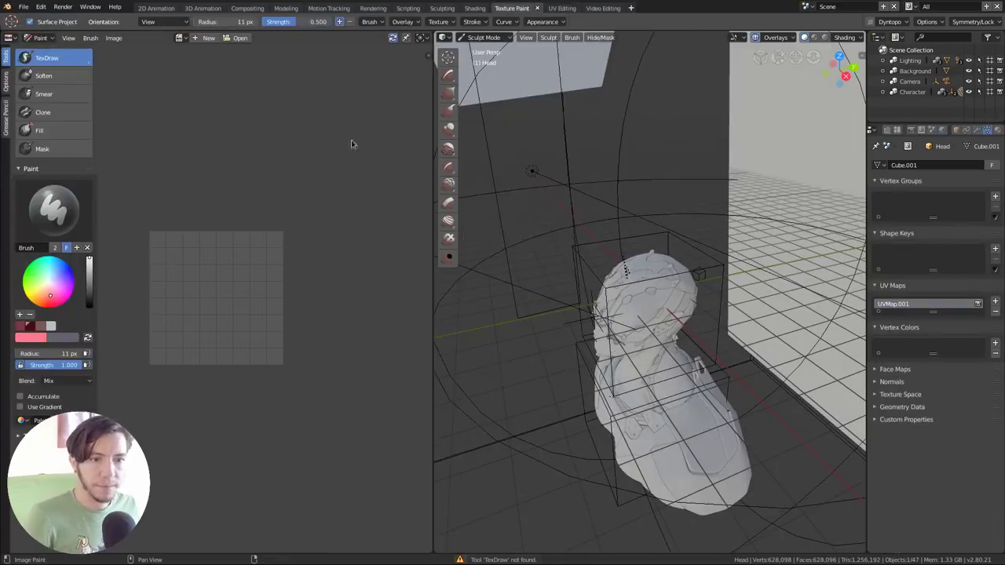
left_click(558, 9)
left_click(601, 8)
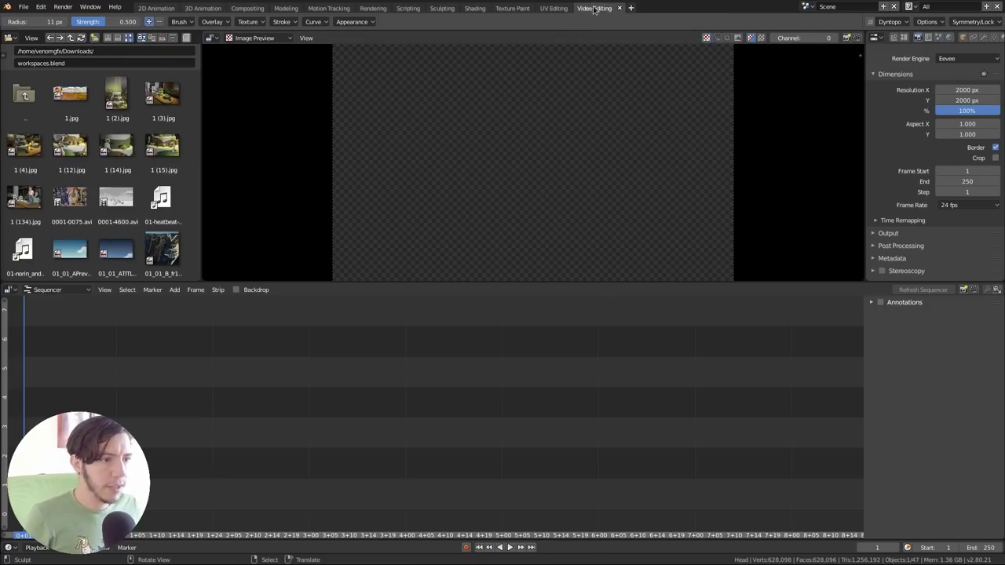
left_click_drag(594, 28, 591, 6)
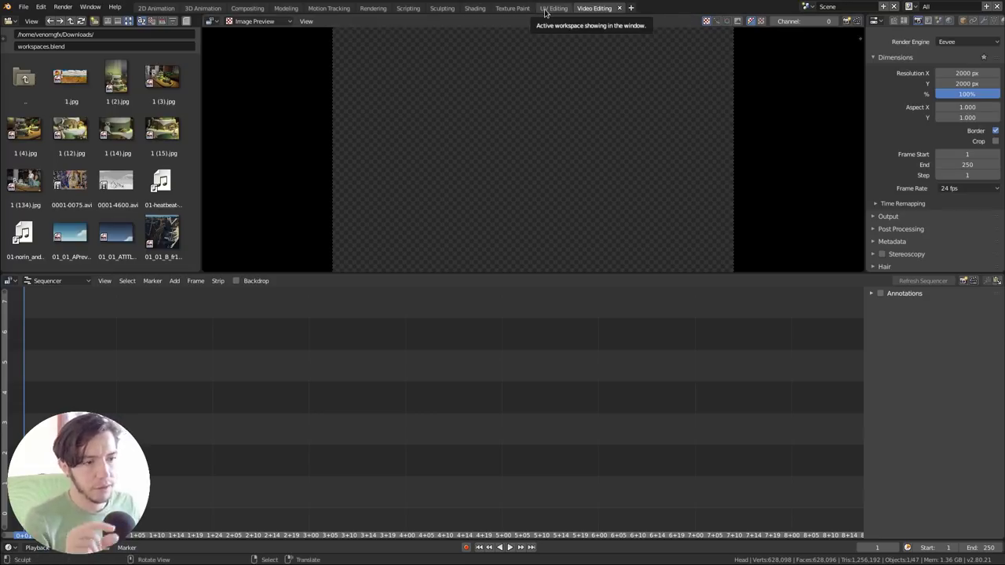
Step: Turn off Show Status Bar in the Window menu, then cycle through UV Editing back to Video Editing
left_click(90, 7)
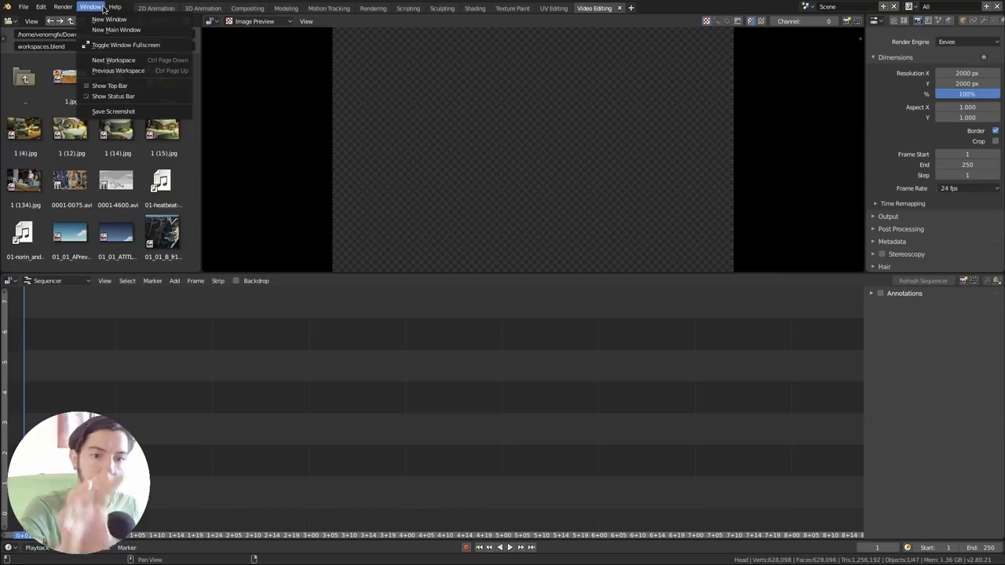
left_click(114, 96)
left_click(99, 8)
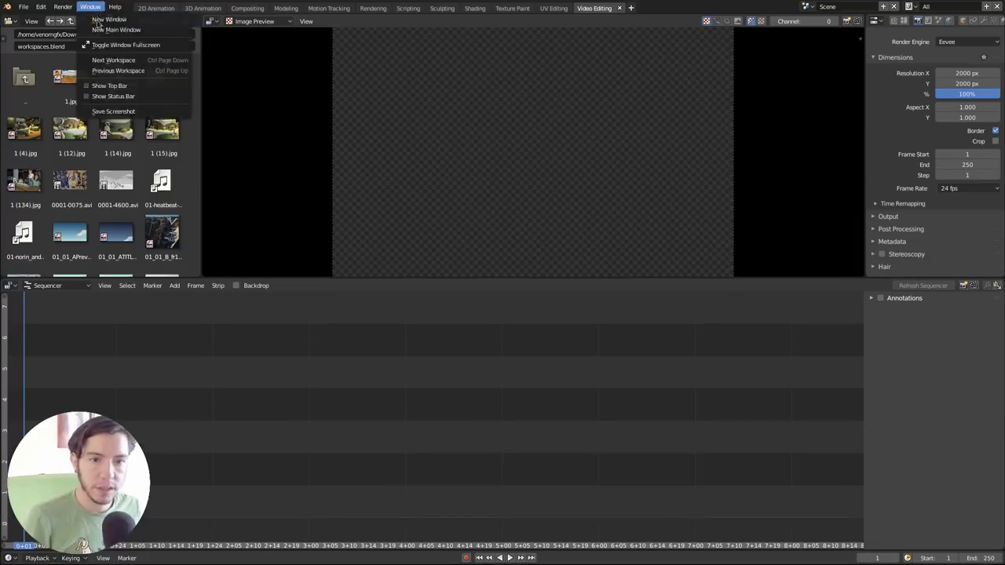
left_click(553, 8)
left_click(594, 8)
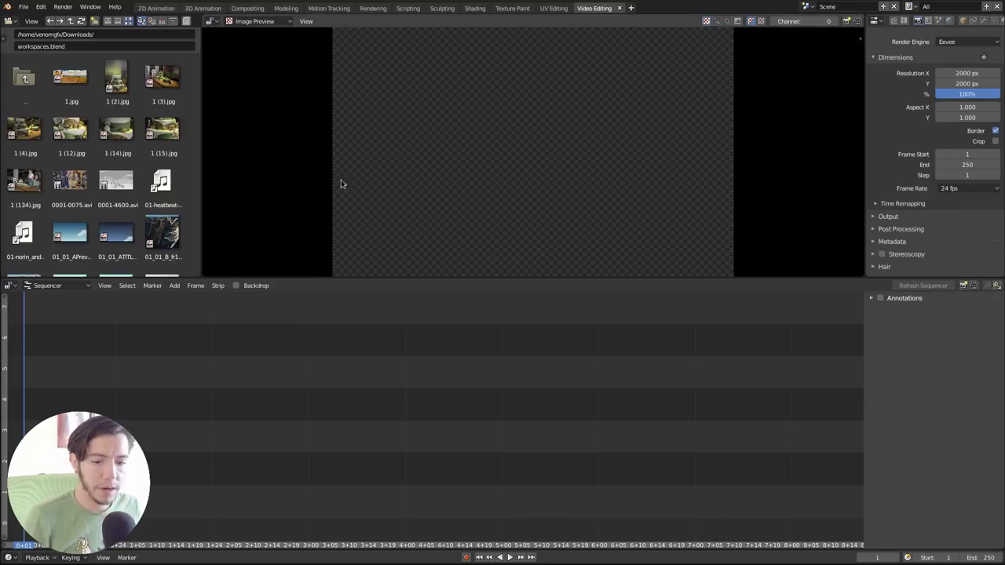
left_click(91, 8)
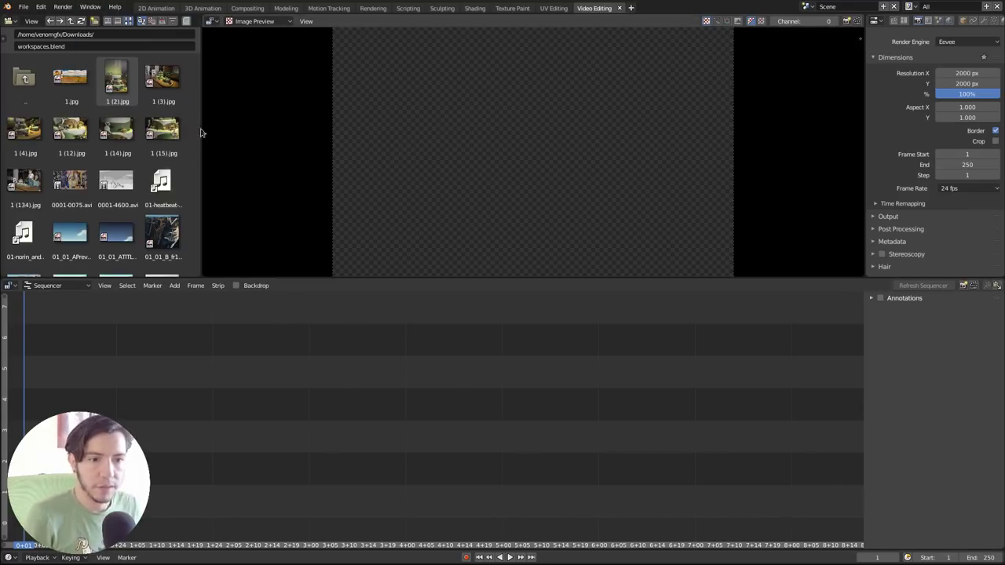
left_click(94, 8)
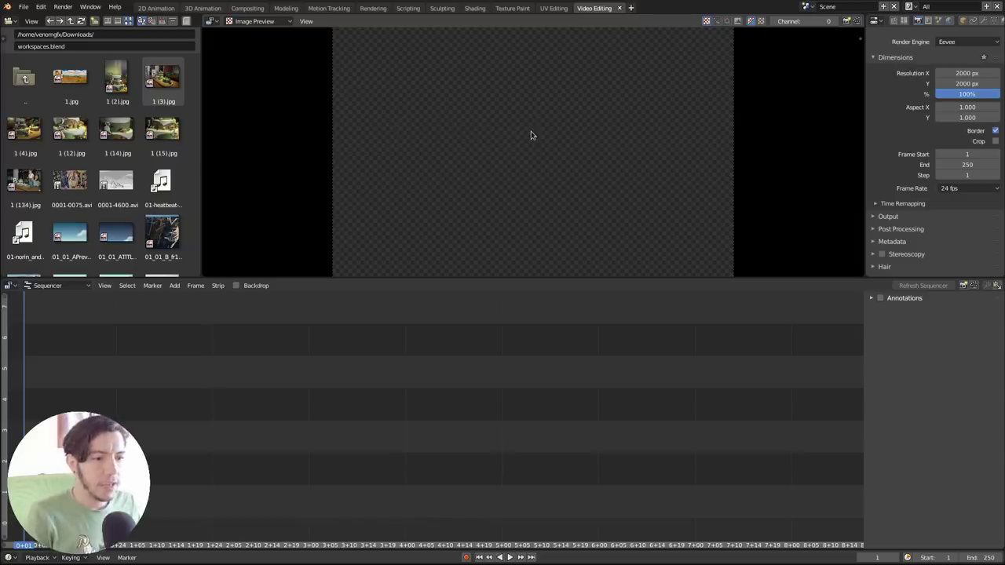
Step: Bring the Studio Lights thread back in Chrome and scroll through it
key("alt+Tab")
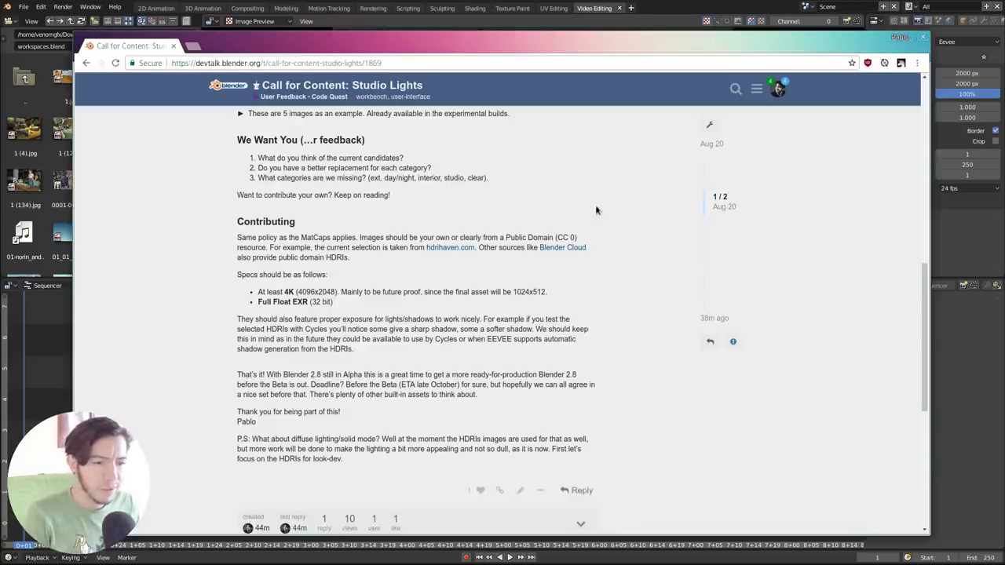
scroll(596, 212, "up", 10)
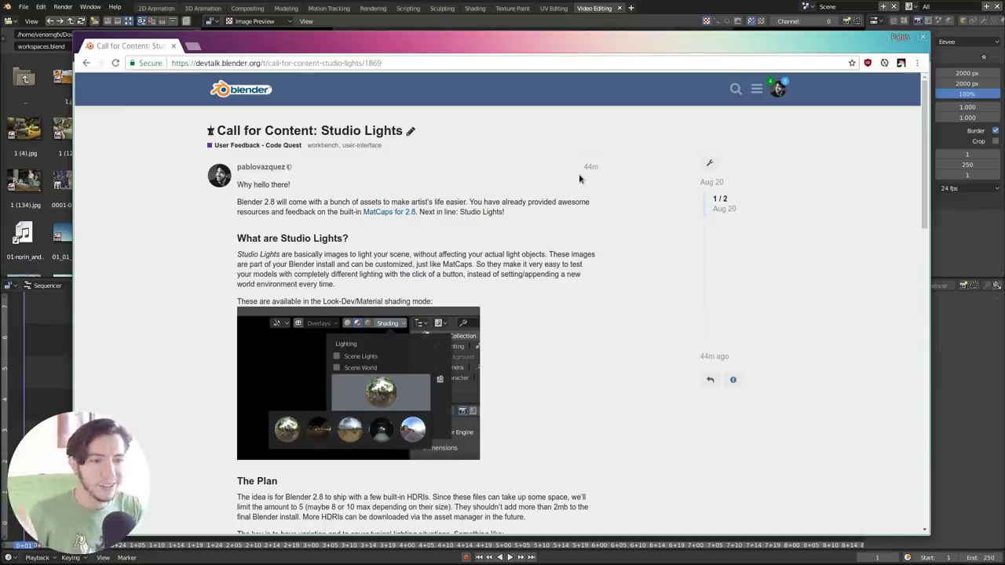
scroll(589, 180, "down", 15)
scroll(613, 169, "up", 3)
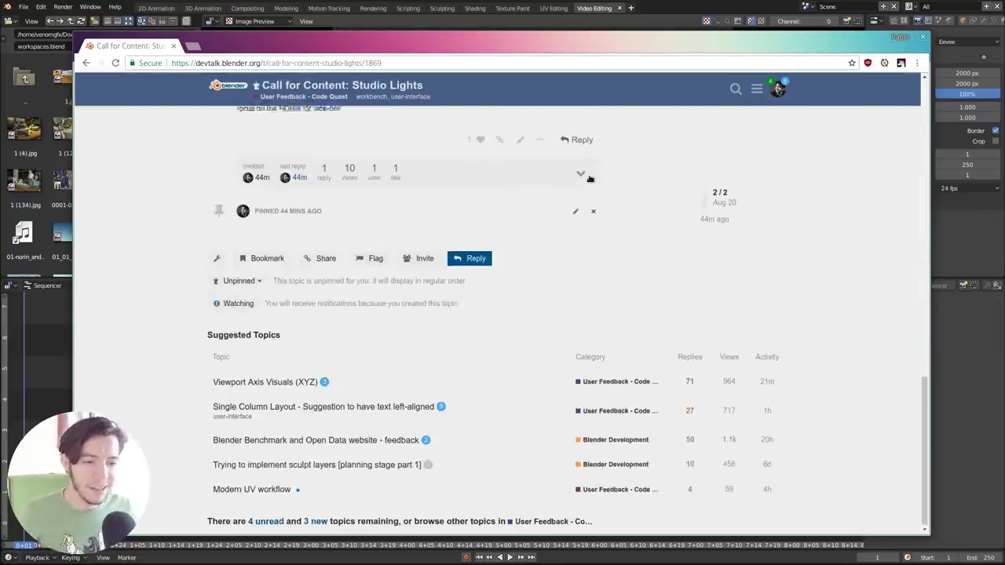
scroll(620, 167, "up", 8)
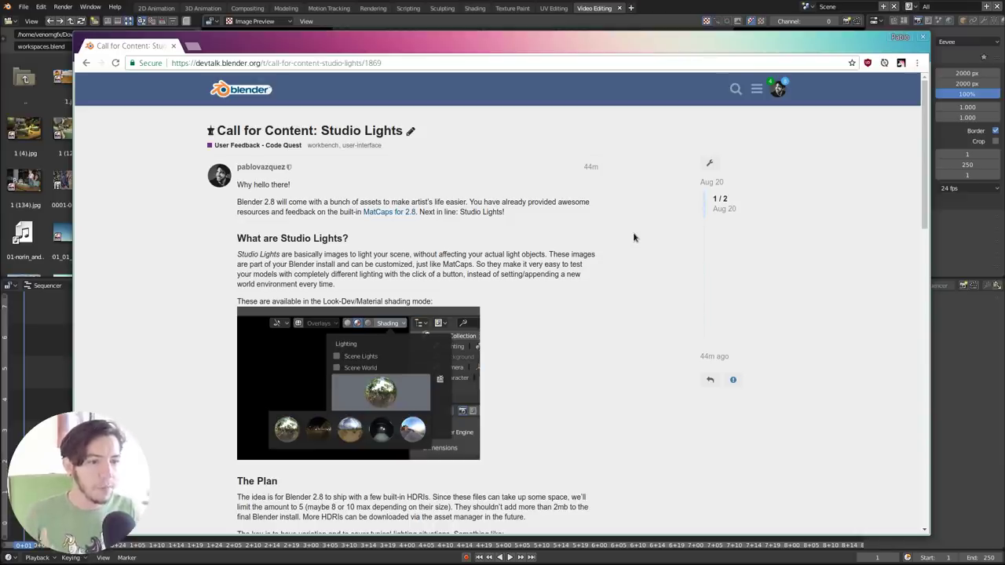
Step: Go to the categories page and open the User Feedback - Code Quest topic list
left_click(251, 94)
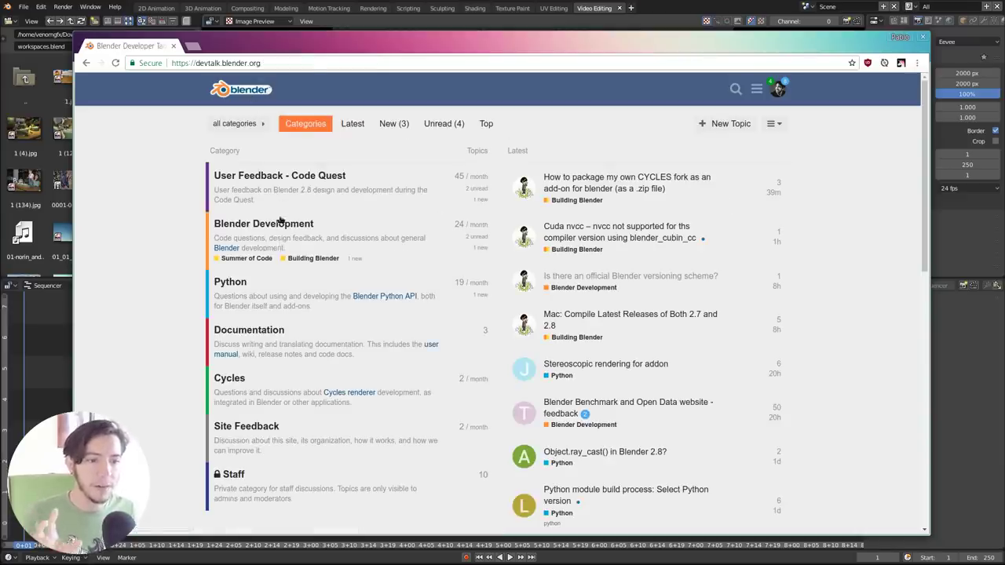
left_click(278, 179)
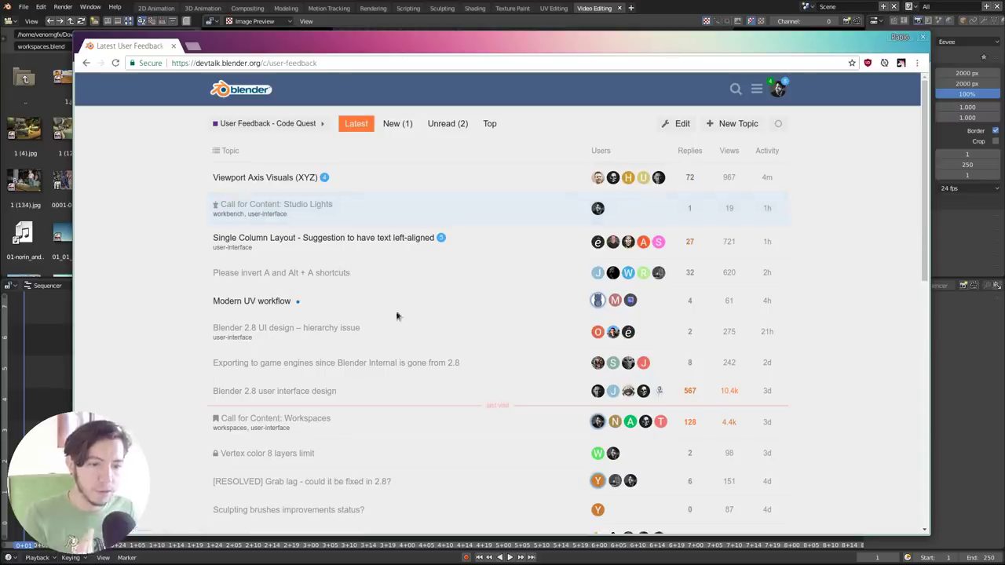
scroll(390, 333, "down", 2)
scroll(389, 333, "down", 1)
scroll(511, 305, "up", 3)
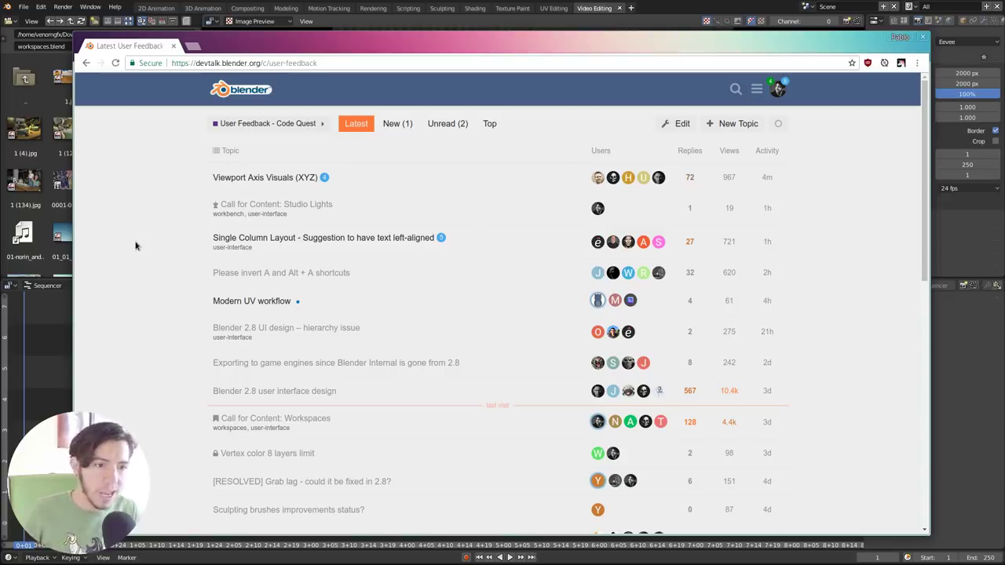
Step: Move the browser aside to uncover Blender and switch to the Modeling workspace
left_click_drag(323, 47, 397, 303)
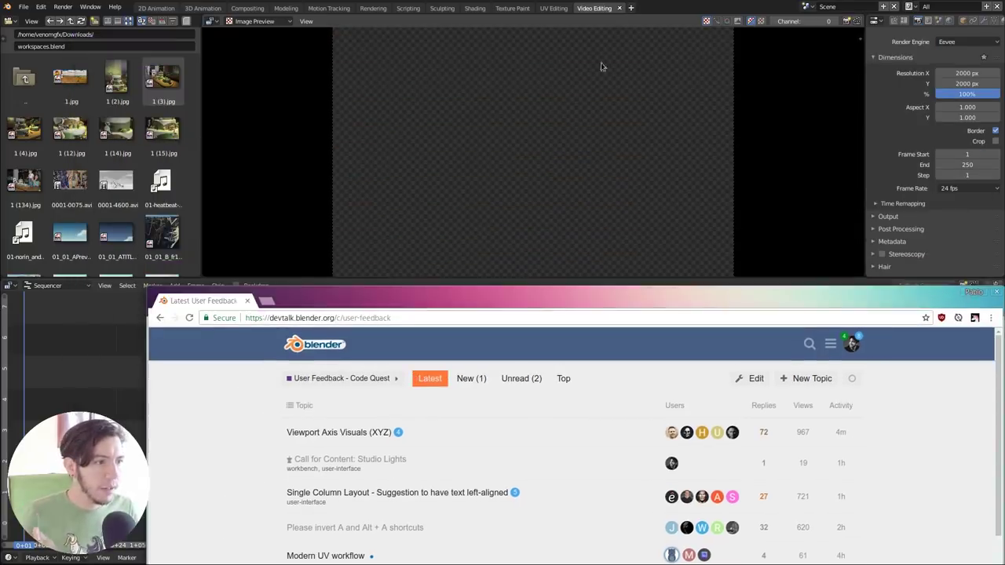
left_click(426, 23)
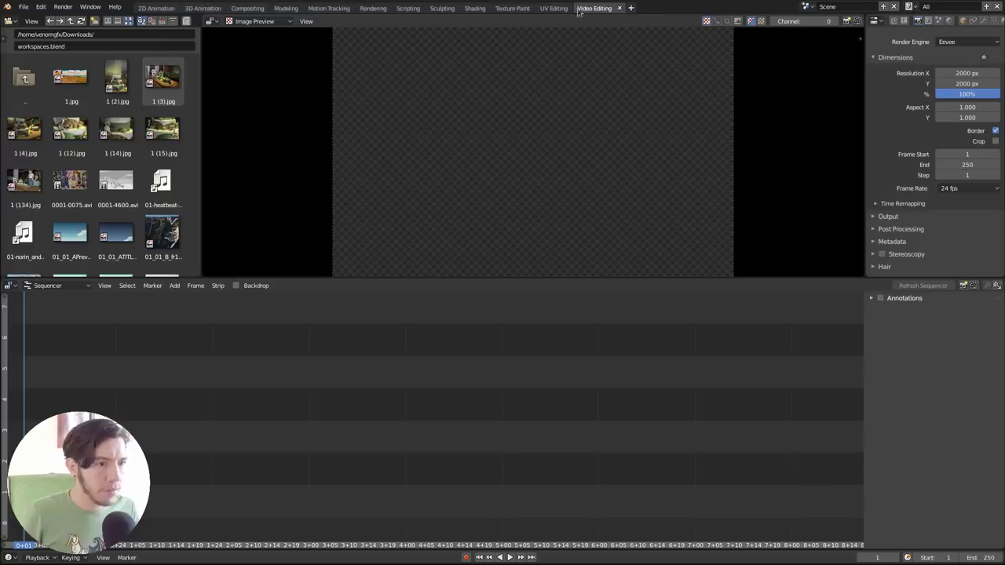
left_click(285, 8)
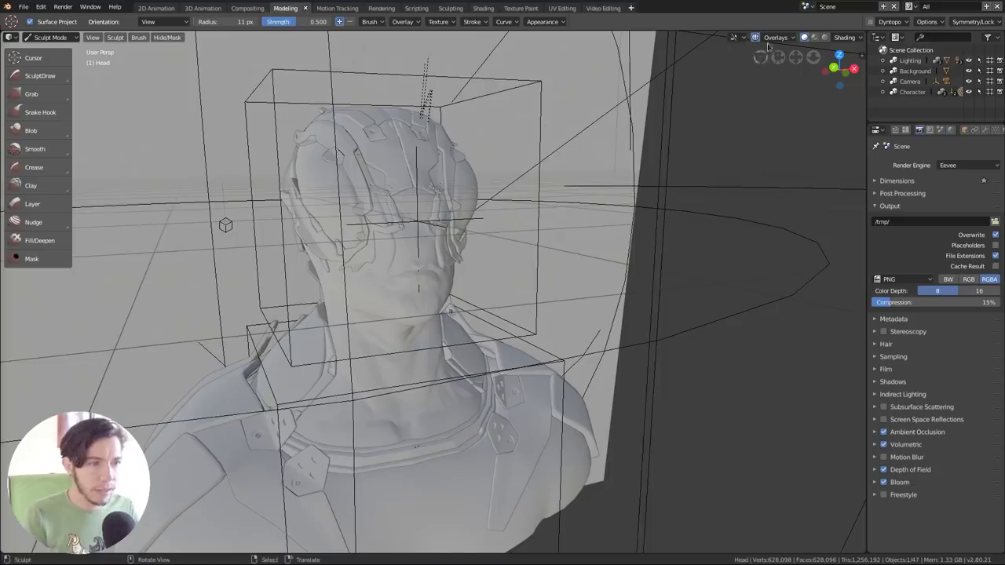
Step: Check the viewport overlay options, visit Motion Tracking, then return to the Modeling workspace
left_click(793, 38)
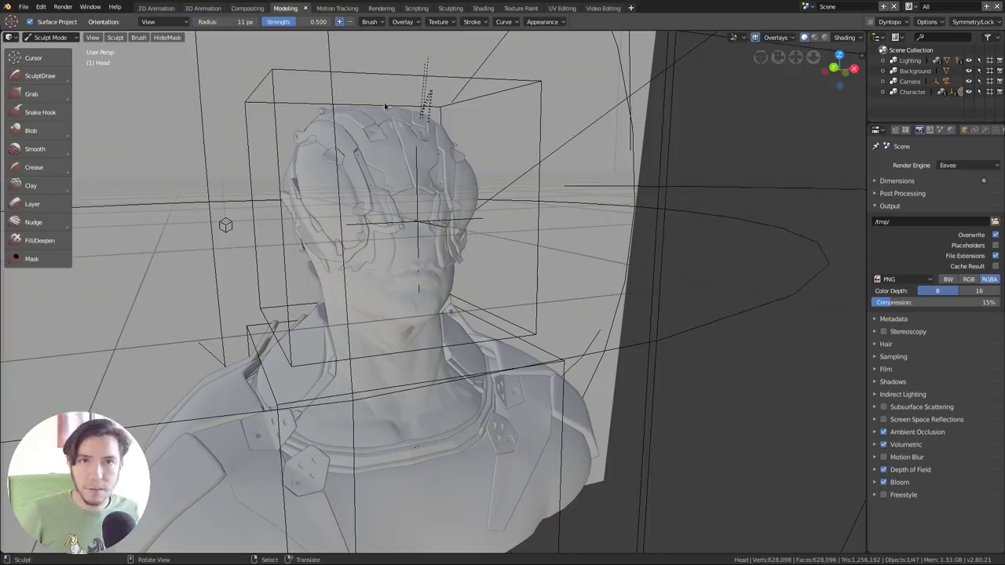
left_click(333, 9)
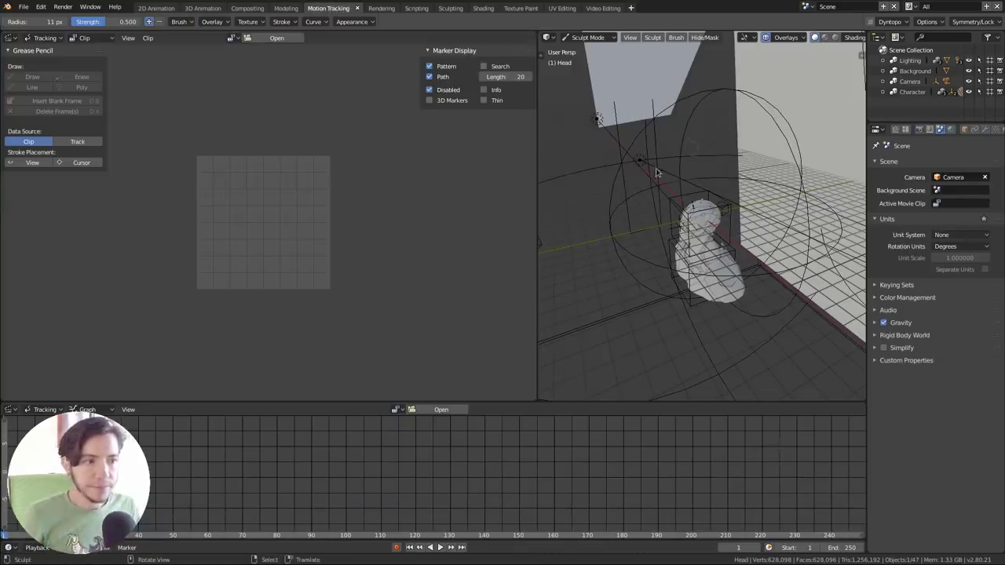
key("ctrl+Page_Up")
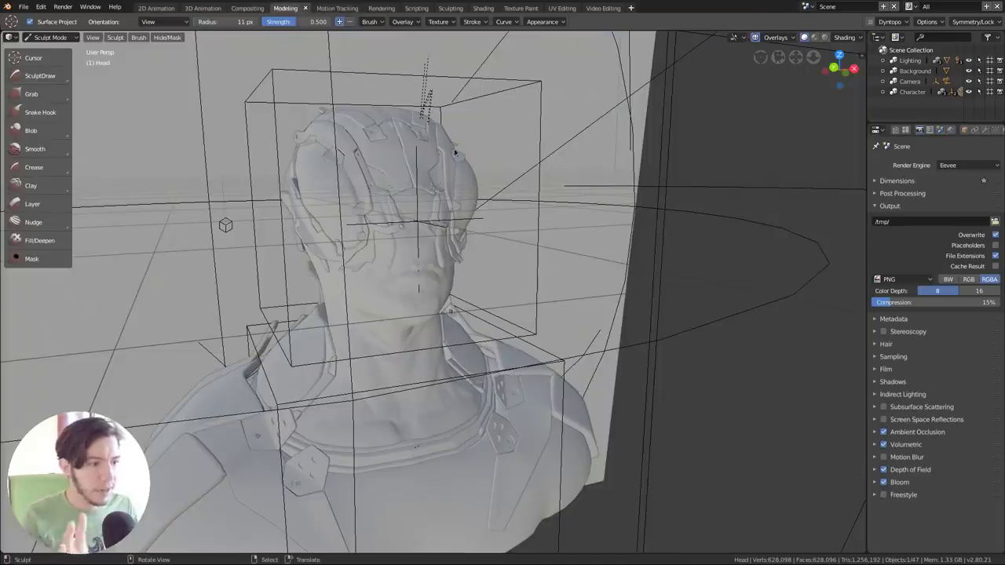
key("super")
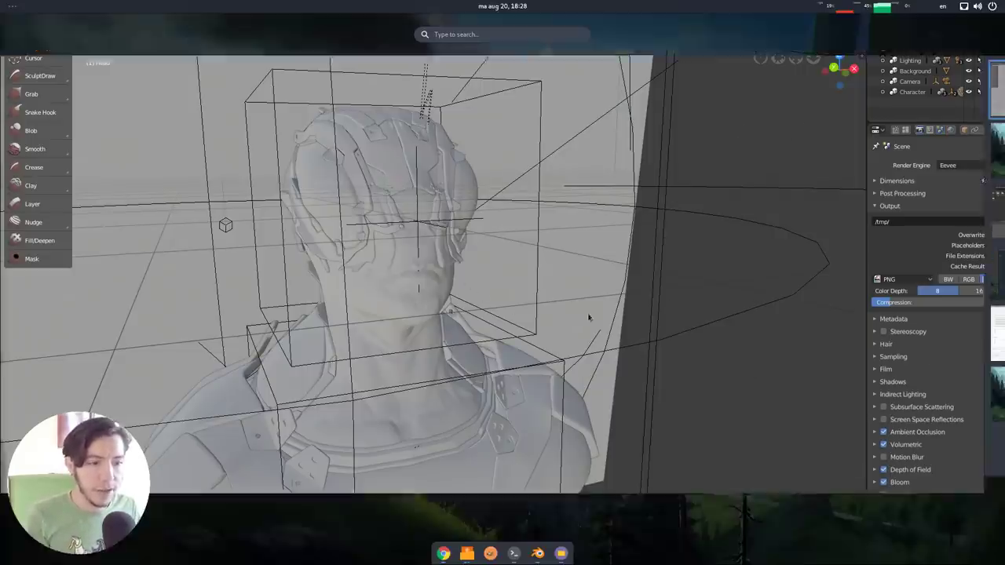
Step: Move the devtalk browser window to the top, hide it, and bring up the launcher
left_click(708, 202)
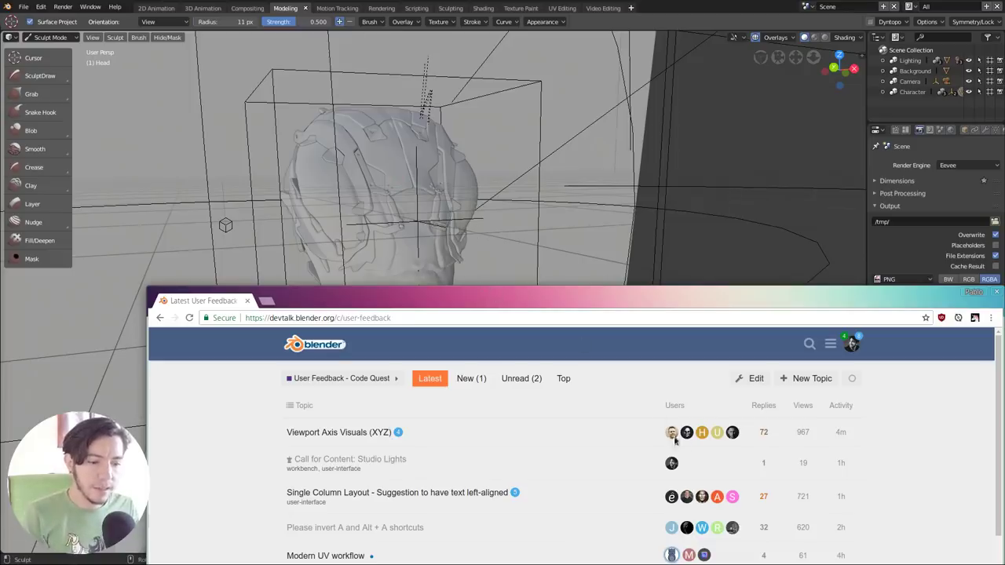
left_click_drag(489, 288, 436, 13)
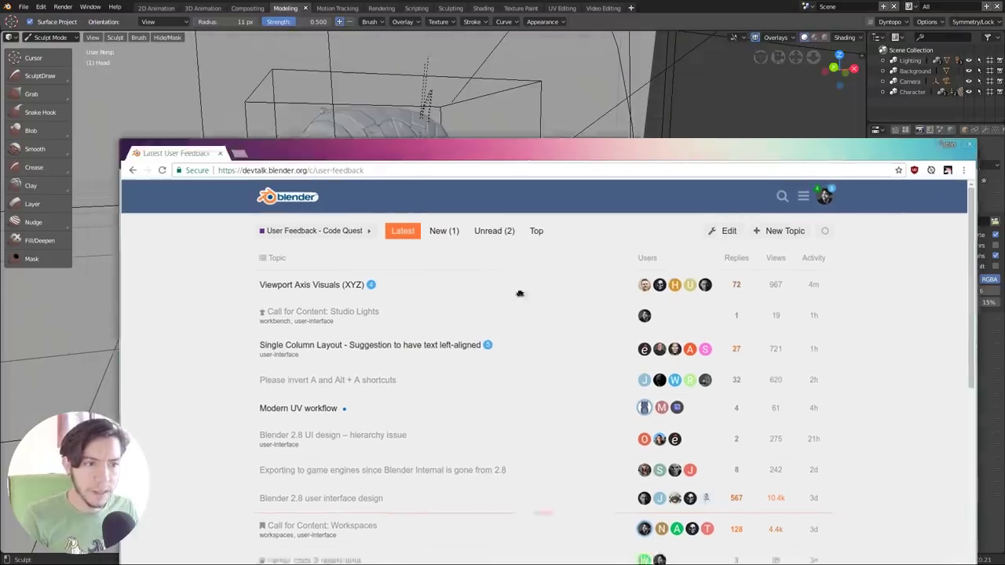
key("super+h")
key("super")
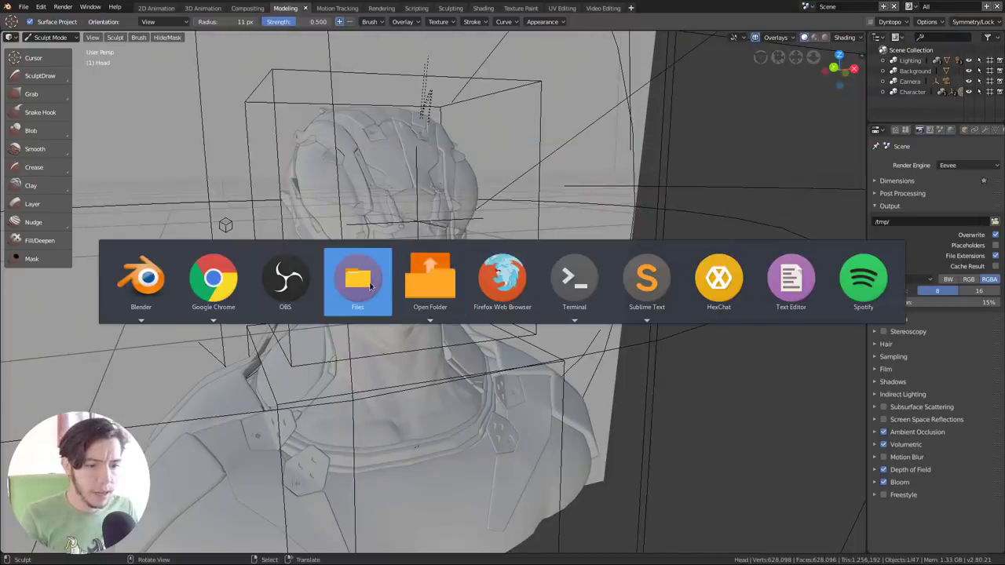
Step: In Files, open the datafiles/studiolights/world folder and select forest.exr, checking its context menu
left_click(371, 287)
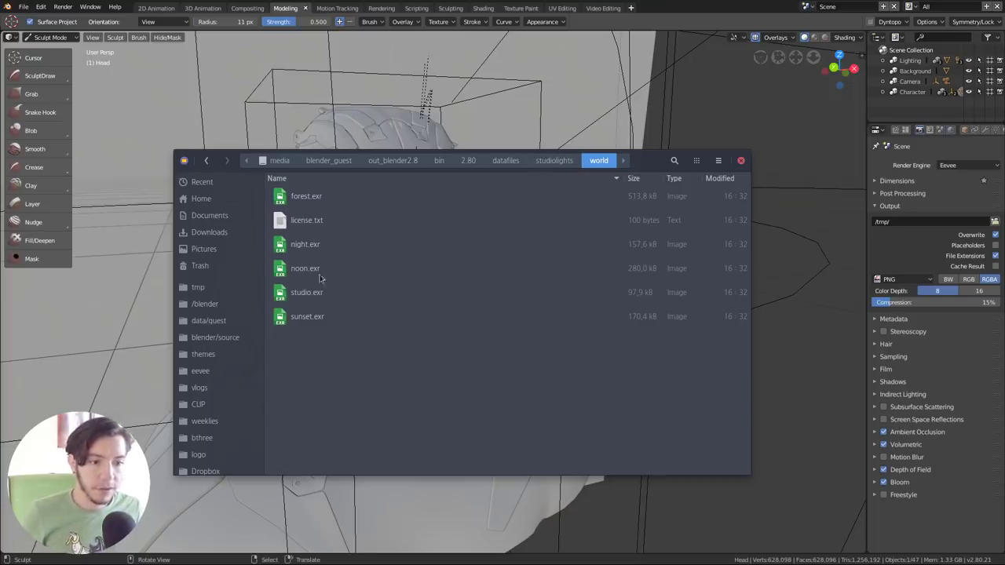
left_click(316, 198)
right_click(317, 197)
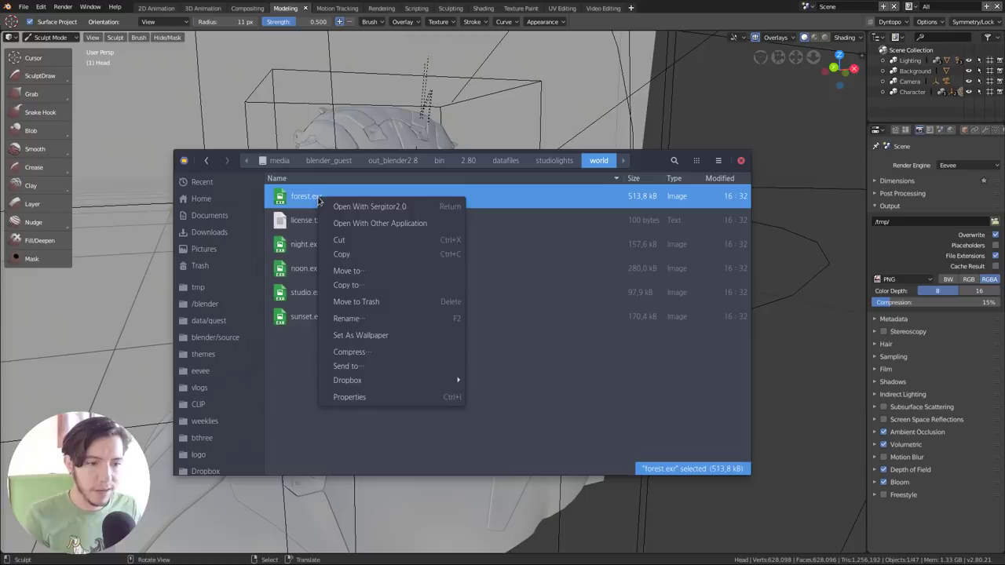
left_click(470, 252)
Step: Launch GIMP from the desktop search and drag forest.exr from Files into it
key("super")
type("out")
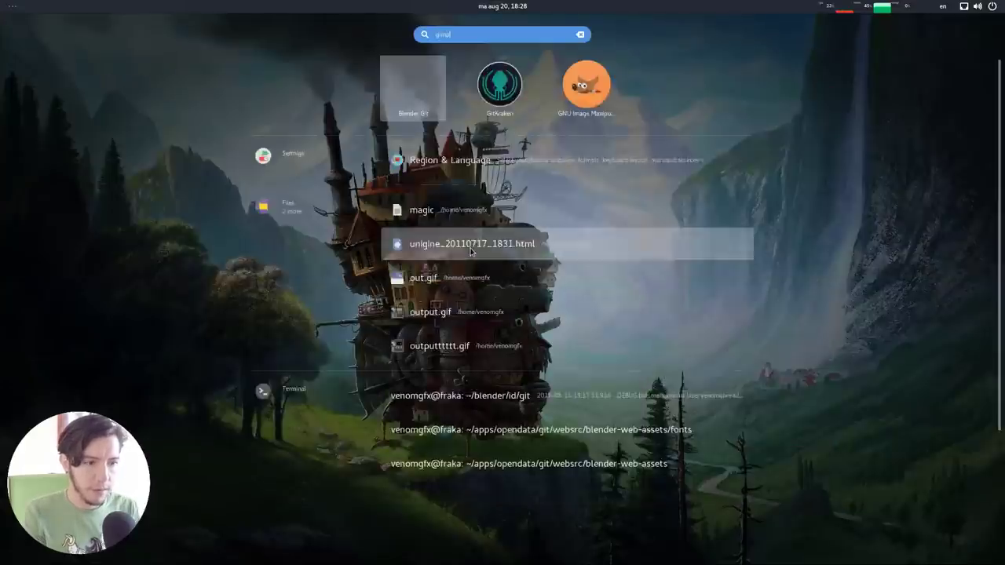
key("Return")
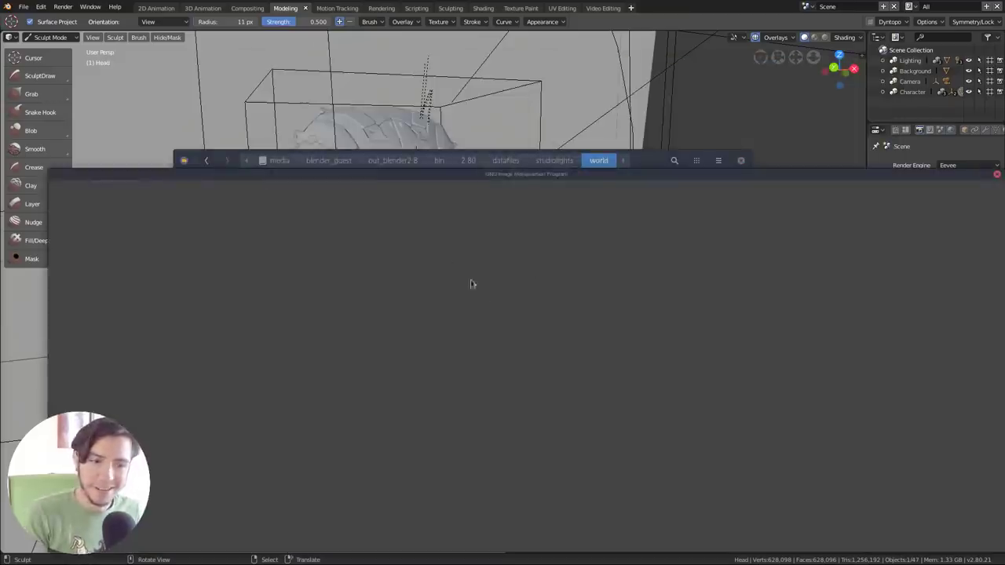
left_click_drag(367, 160, 599, 79)
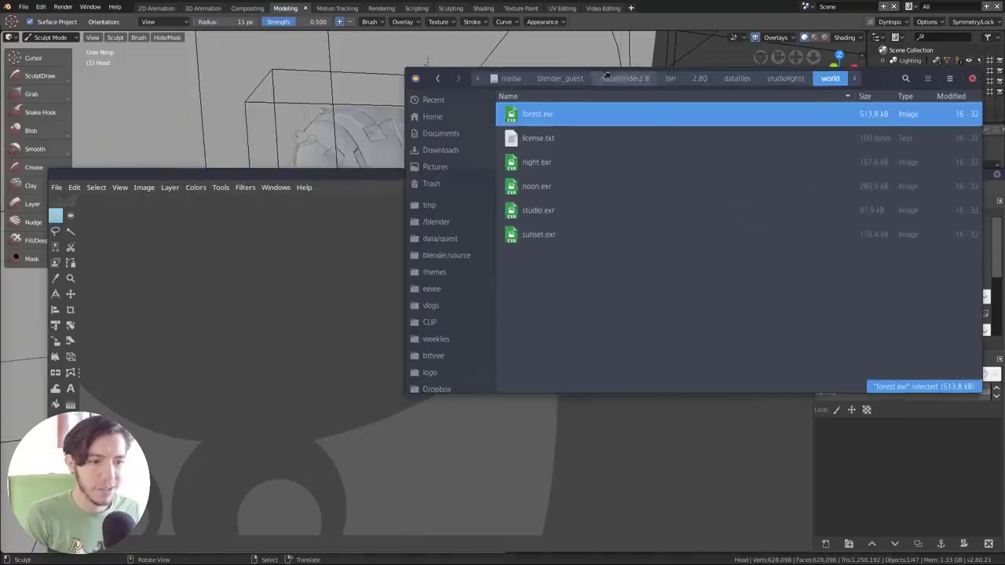
left_click_drag(523, 124, 285, 222)
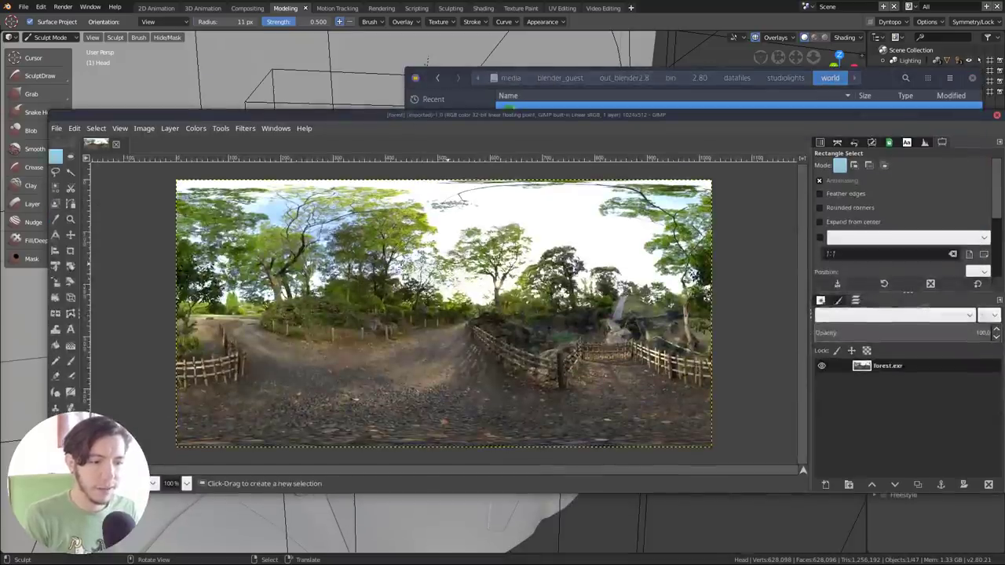